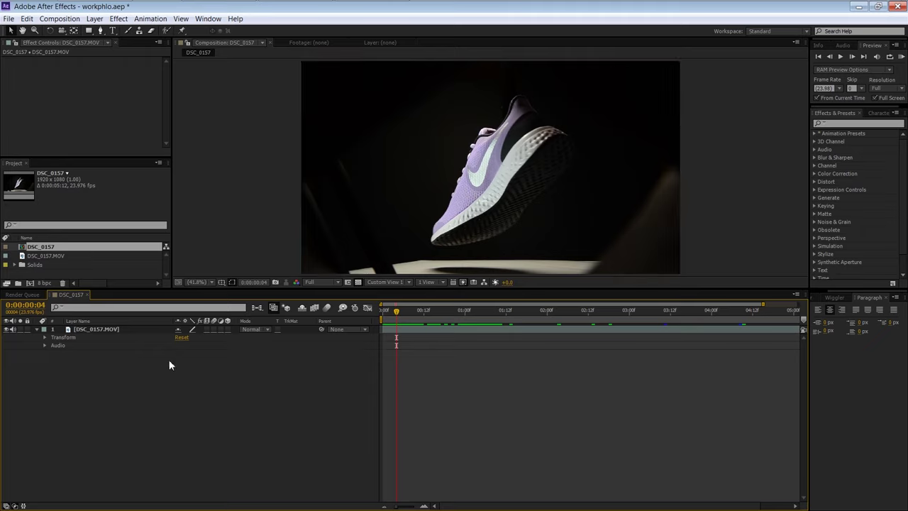
{"action": "left_click_drag", "start_coordinate": [404, 314], "coordinate": [421, 332]}
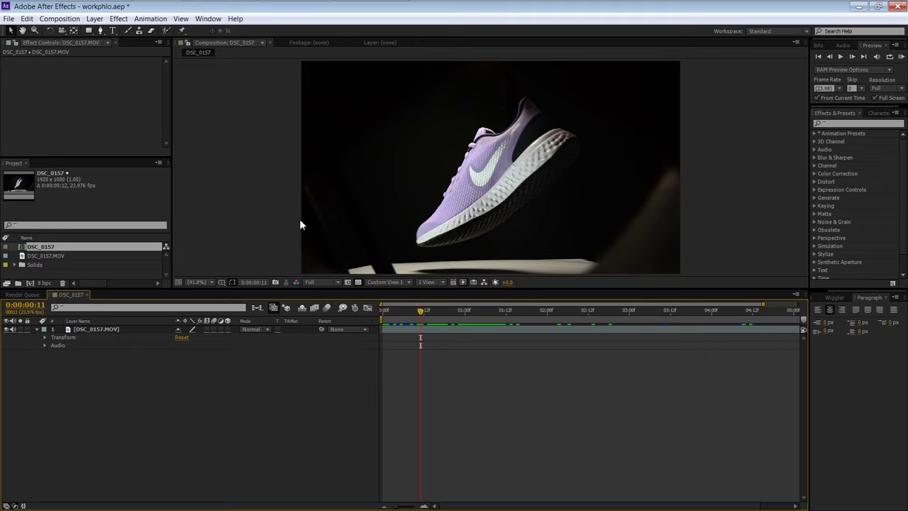
{"action": "left_click", "coordinate": [551, 114]}
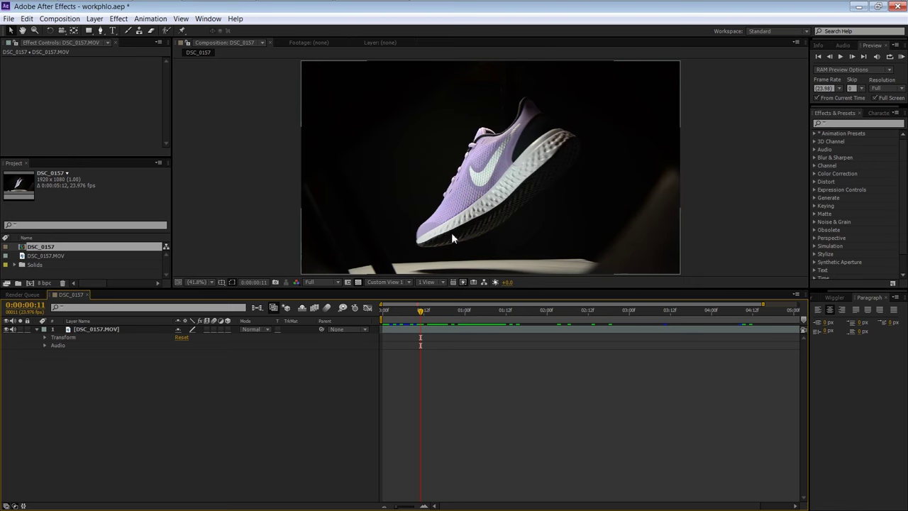
{"action": "key", "text": "ctrl+y"}
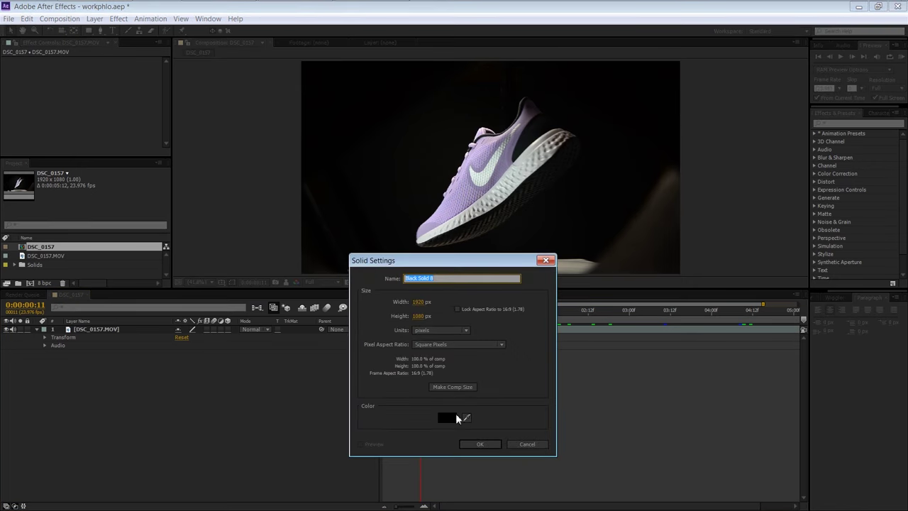
Add the Black Solid 8 layer and send it beneath the DSC_0157.MOV shoe footage.
{"action": "left_click", "coordinate": [485, 445]}
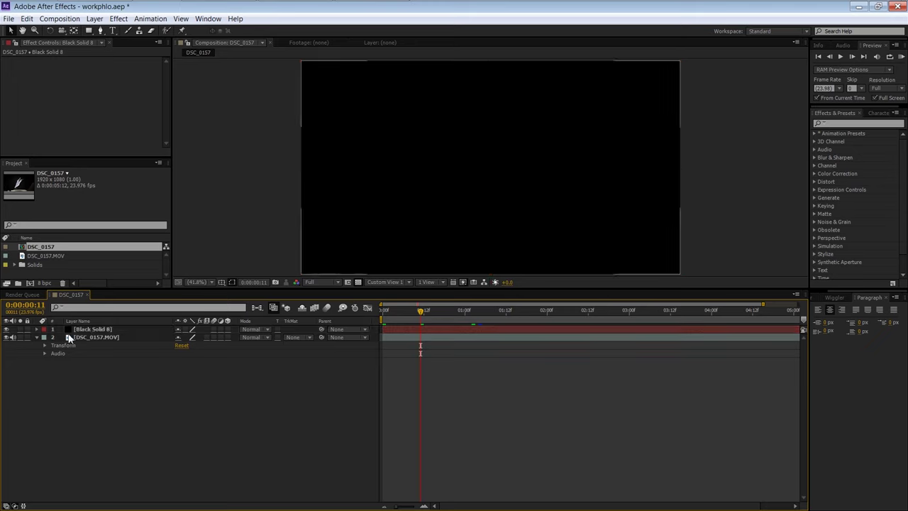
{"action": "left_click", "coordinate": [98, 330]}
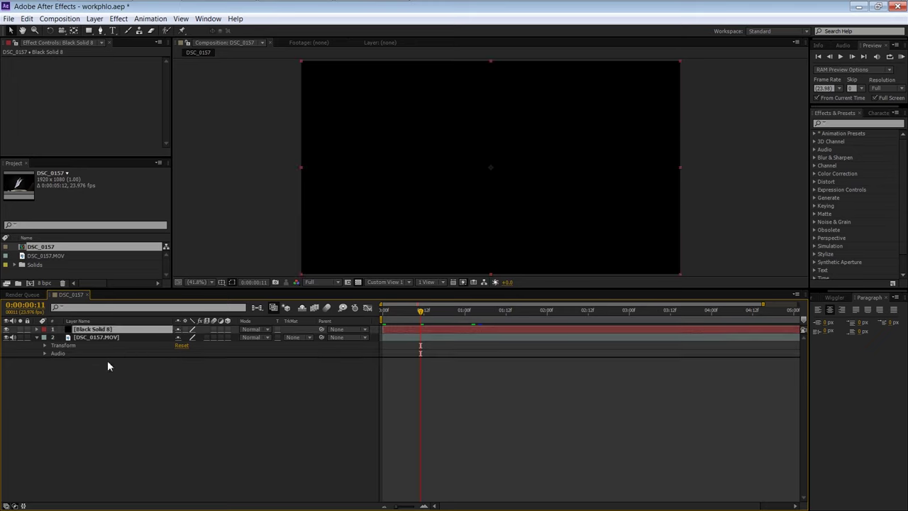
{"action": "key", "text": "ctrl+bracketleft"}
{"action": "left_click", "coordinate": [112, 401]}
{"action": "left_click", "coordinate": [91, 329]}
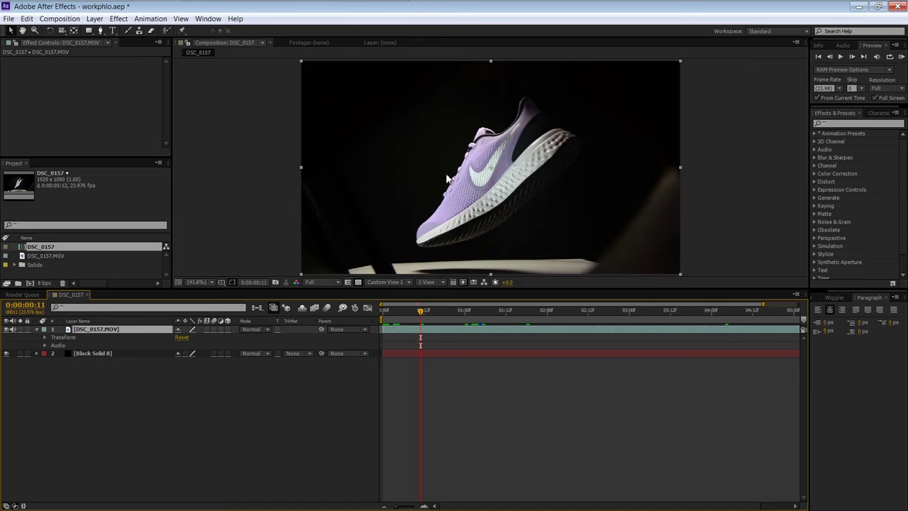
{"action": "left_click", "coordinate": [89, 31]}
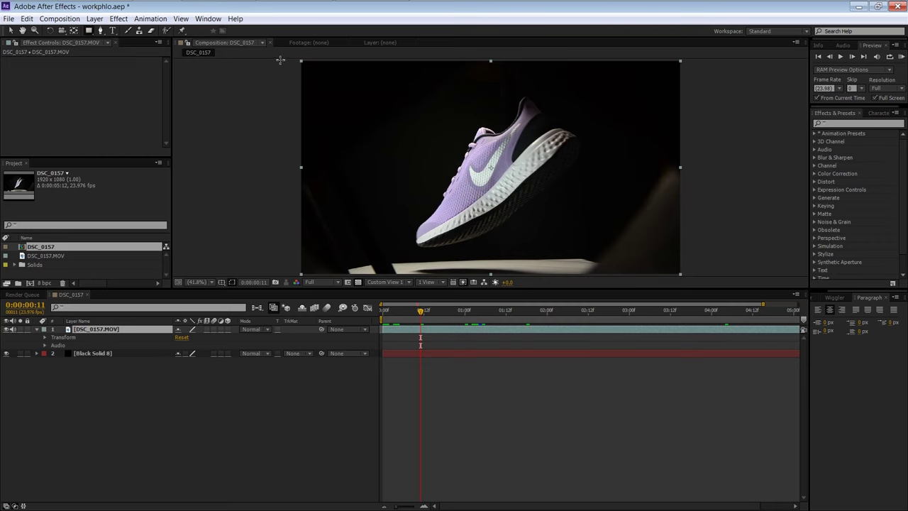
Draw a rectangular mask over the shoe footage and pull its left edge in toward the shoe.
{"action": "left_click_drag", "start_coordinate": [278, 60], "coordinate": [690, 275]}
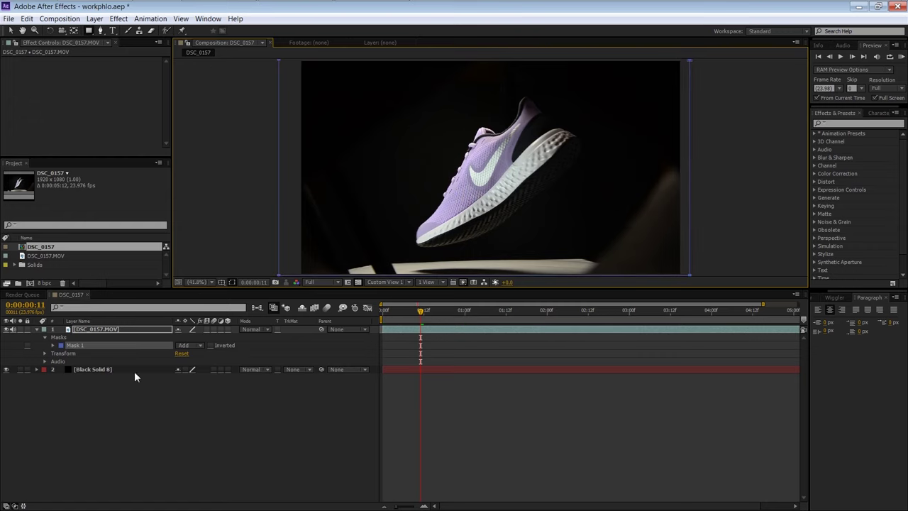
{"action": "left_click", "coordinate": [86, 345]}
{"action": "scroll", "coordinate": [438, 257], "scroll_direction": "down", "scroll_amount": 2}
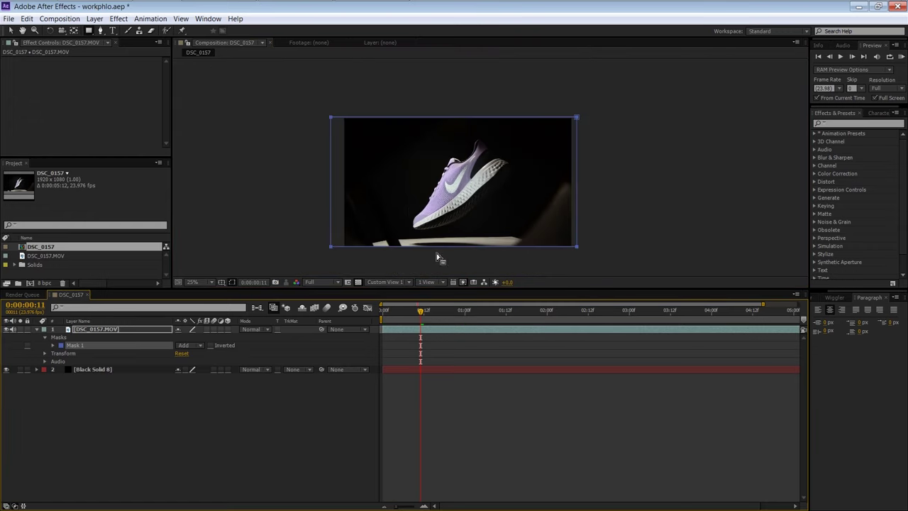
{"action": "left_click_drag", "start_coordinate": [419, 324], "coordinate": [458, 318]}
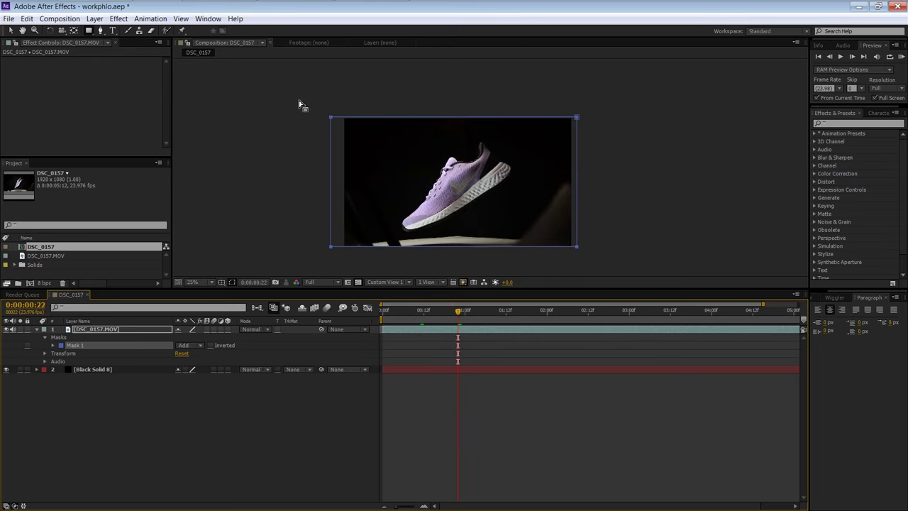
{"action": "left_click_drag", "start_coordinate": [299, 98], "coordinate": [367, 266]}
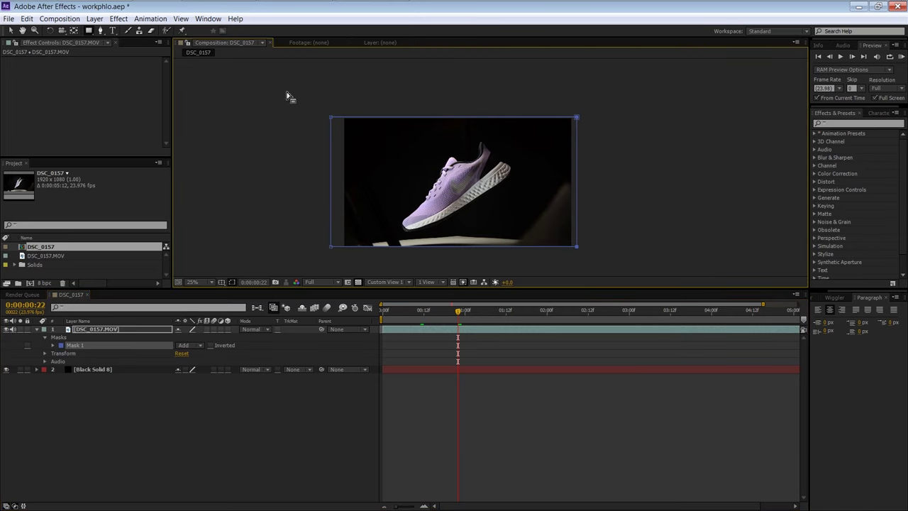
{"action": "left_click_drag", "start_coordinate": [289, 95], "coordinate": [629, 260]}
{"action": "left_click_drag", "start_coordinate": [333, 121], "coordinate": [399, 128]}
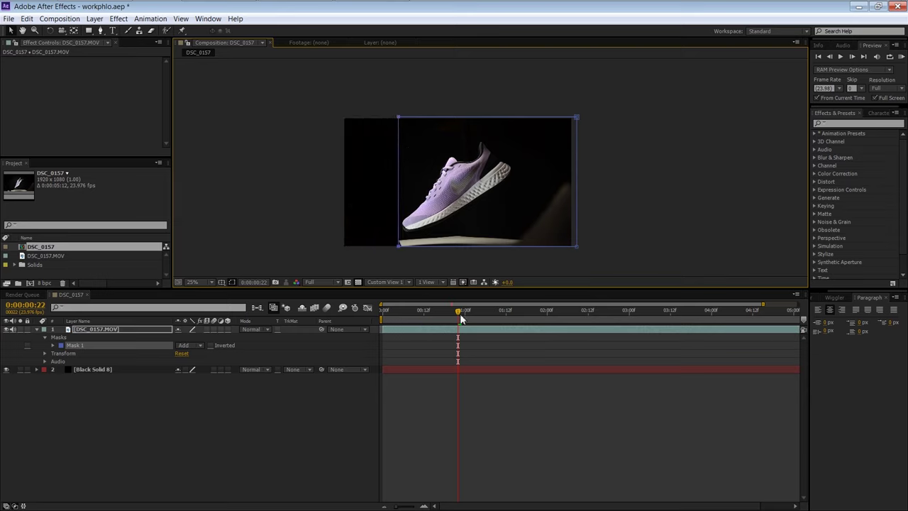
Later in the clip, keyframe the mask's right edge narrower around the shoe.
{"action": "left_click_drag", "start_coordinate": [459, 312], "coordinate": [660, 327]}
{"action": "left_click_drag", "start_coordinate": [359, 95], "coordinate": [614, 267]}
{"action": "left_click_drag", "start_coordinate": [577, 119], "coordinate": [527, 124]}
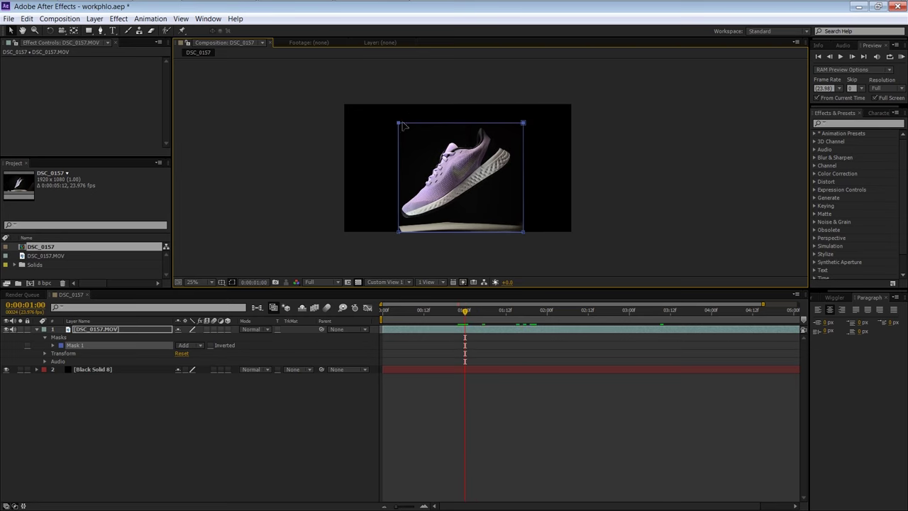
{"action": "left_click_drag", "start_coordinate": [462, 312], "coordinate": [541, 322]}
{"action": "left_click_drag", "start_coordinate": [329, 82], "coordinate": [632, 174]}
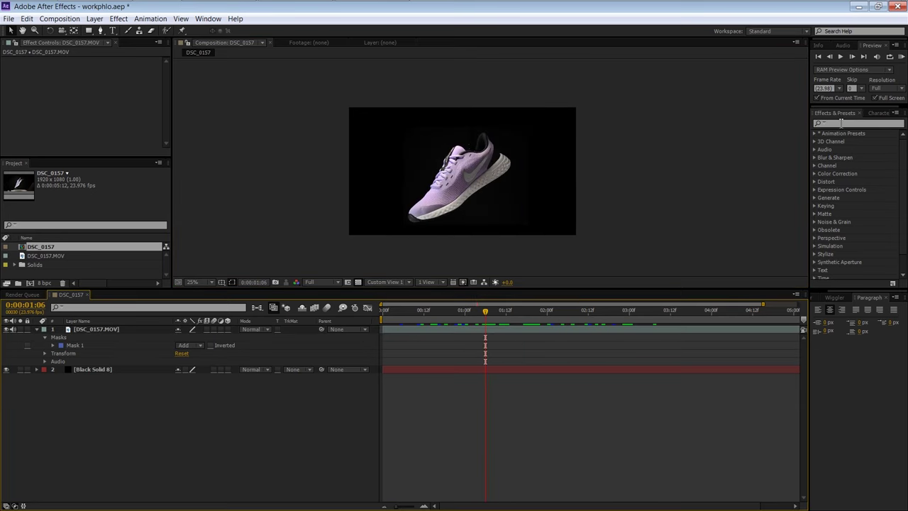
{"action": "left_click", "coordinate": [842, 124]}
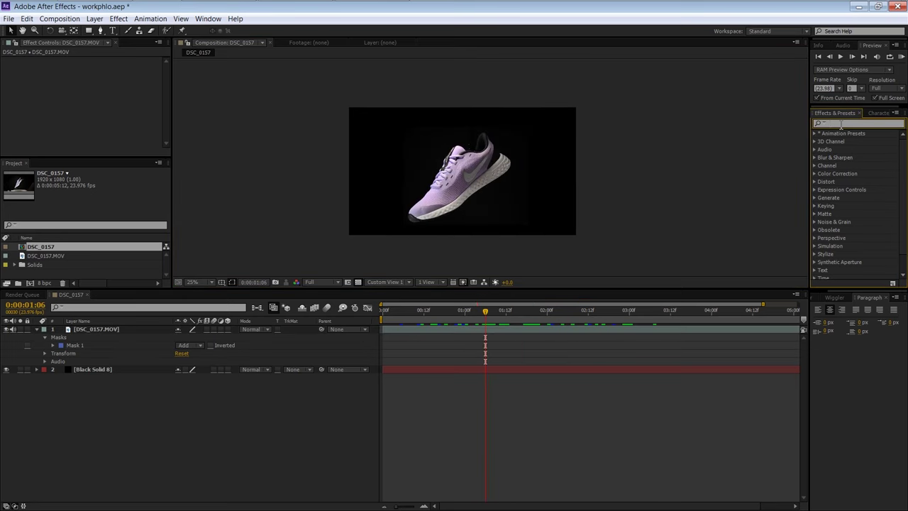
Apply the Curves effect to the DSC_0157.MOV layer and nudge the curve to brighten.
{"action": "type", "text": "curv"}
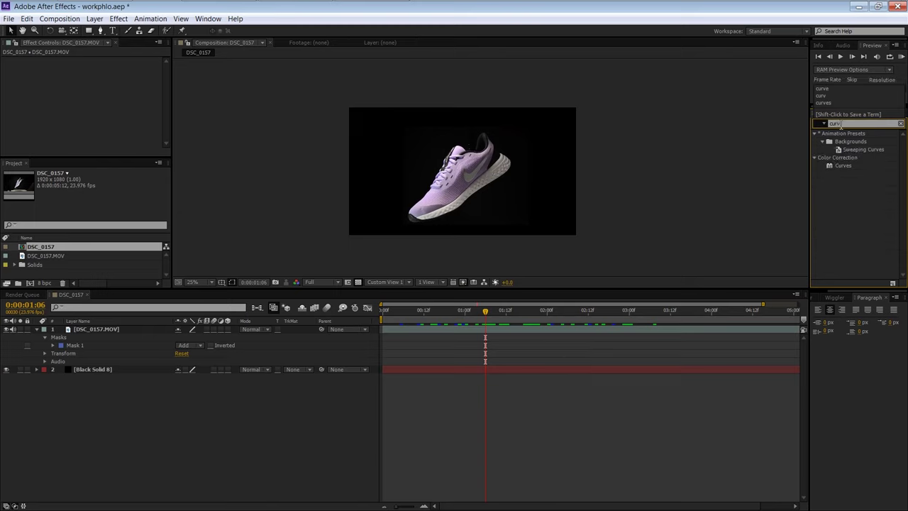
{"action": "left_click_drag", "start_coordinate": [847, 164], "coordinate": [471, 330]}
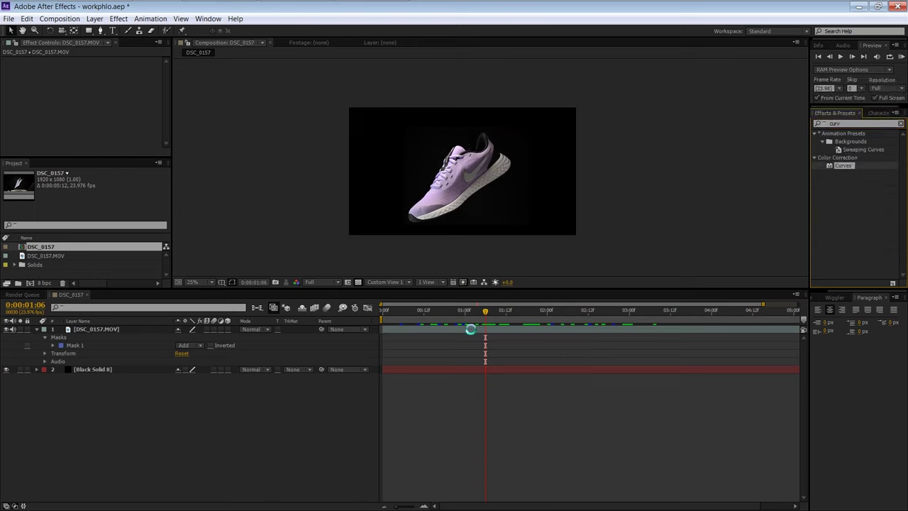
{"action": "left_click", "coordinate": [436, 420]}
{"action": "scroll", "coordinate": [405, 115], "scroll_direction": "up", "scroll_amount": 4}
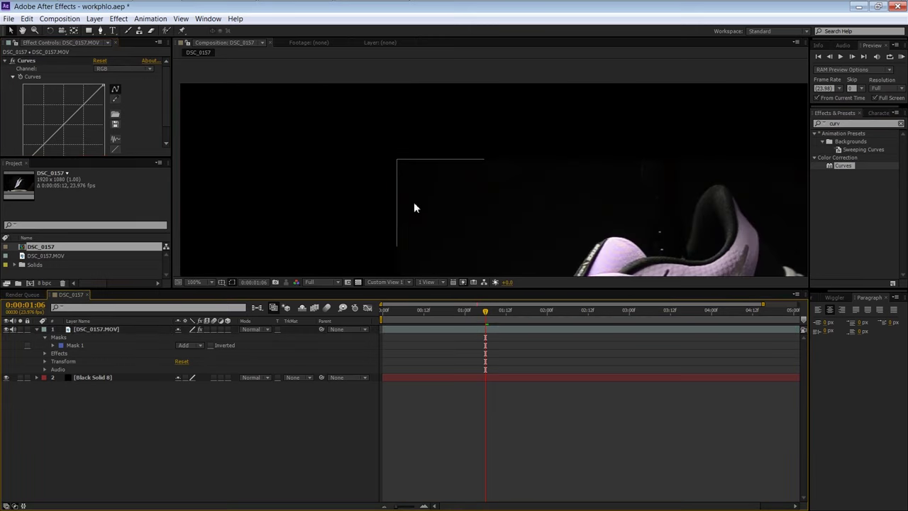
{"action": "scroll", "coordinate": [18, 124], "scroll_direction": "down", "scroll_amount": 1}
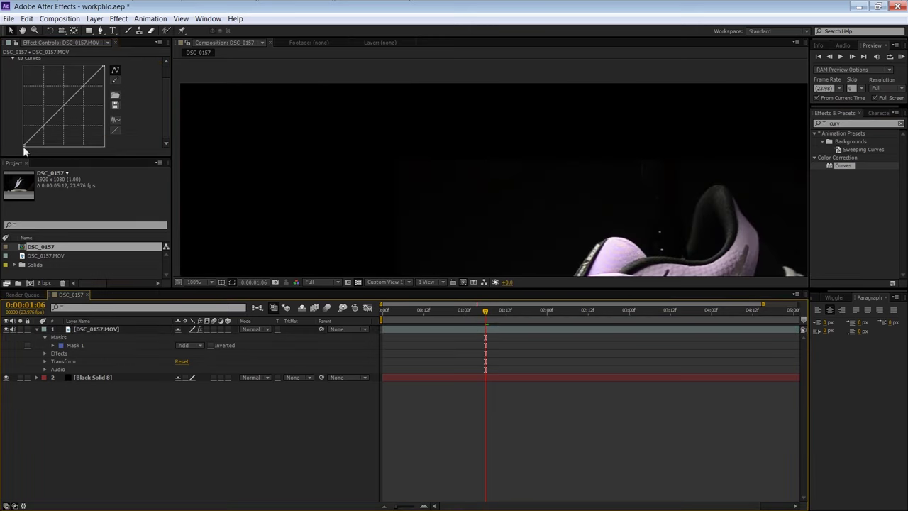
{"action": "left_click_drag", "start_coordinate": [24, 145], "coordinate": [27, 149]}
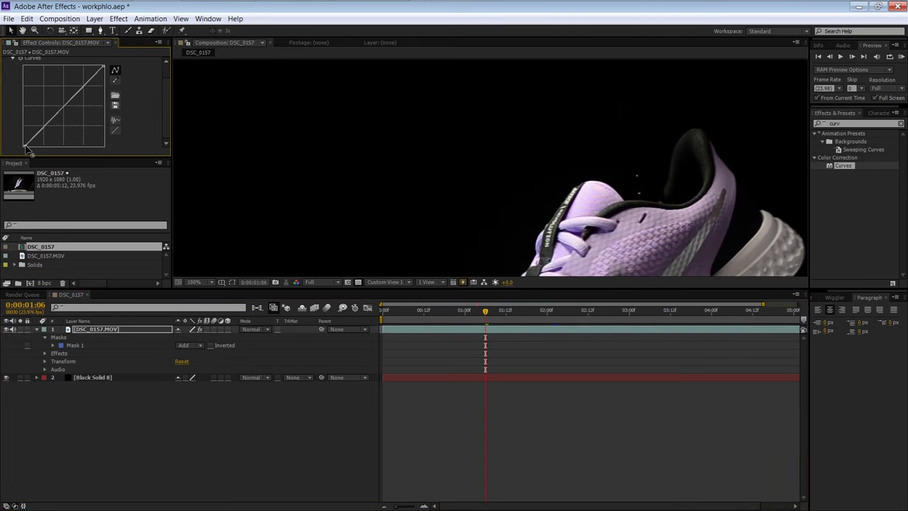
{"action": "scroll", "coordinate": [15, 110], "scroll_direction": "up", "scroll_amount": 1}
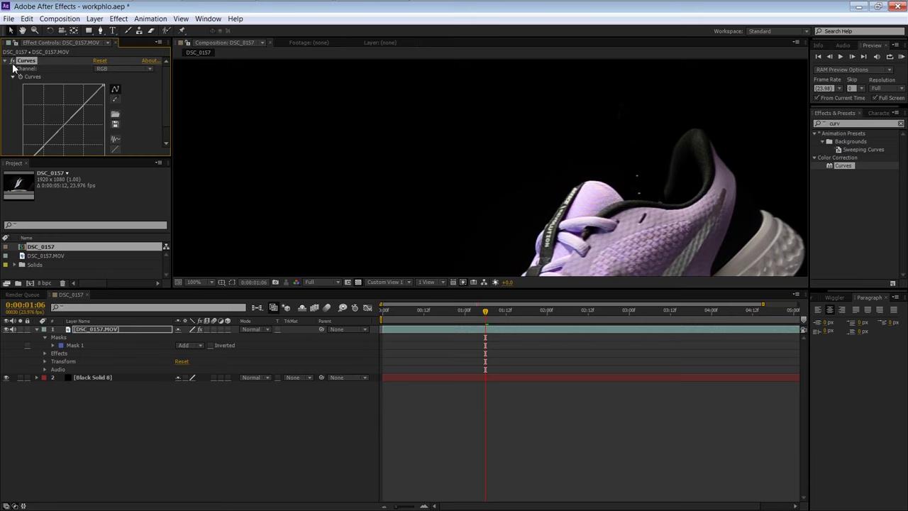
{"action": "scroll", "coordinate": [327, 110], "scroll_direction": "down", "scroll_amount": 3}
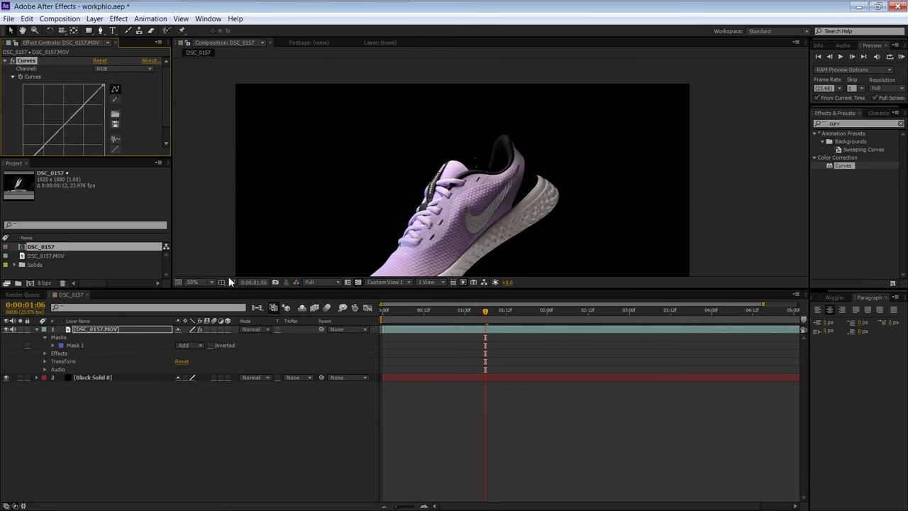
Fit the viewer to the shoe and scrub its rotation between 0:00:00:09 and 0:00:03:01.
{"action": "left_click", "coordinate": [203, 281]}
{"action": "left_click", "coordinate": [209, 290]}
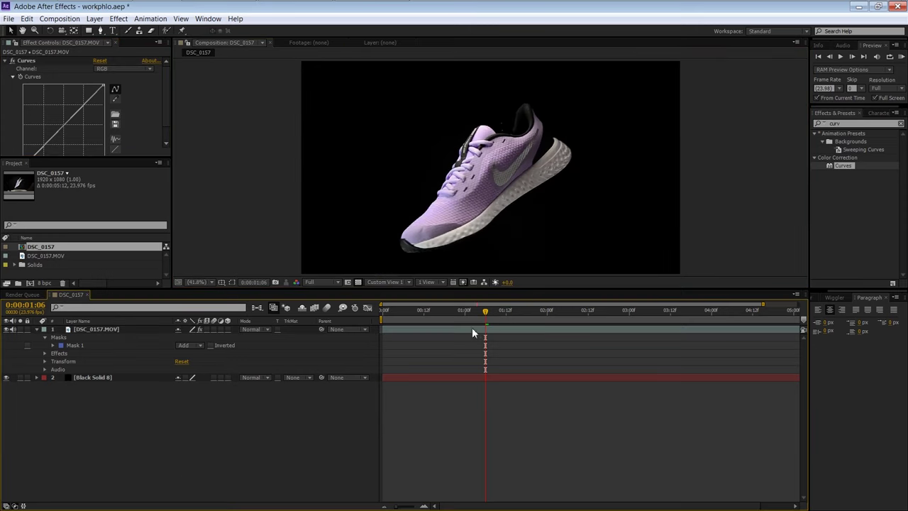
{"action": "left_click_drag", "start_coordinate": [472, 314], "coordinate": [510, 319]}
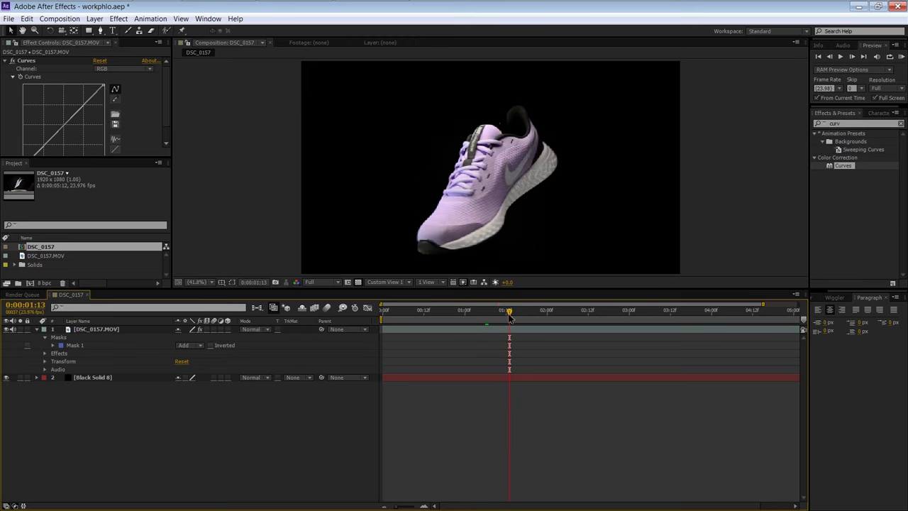
{"action": "left_click", "coordinate": [203, 281]}
{"action": "left_click", "coordinate": [254, 307]}
{"action": "left_click_drag", "start_coordinate": [423, 317], "coordinate": [495, 318]}
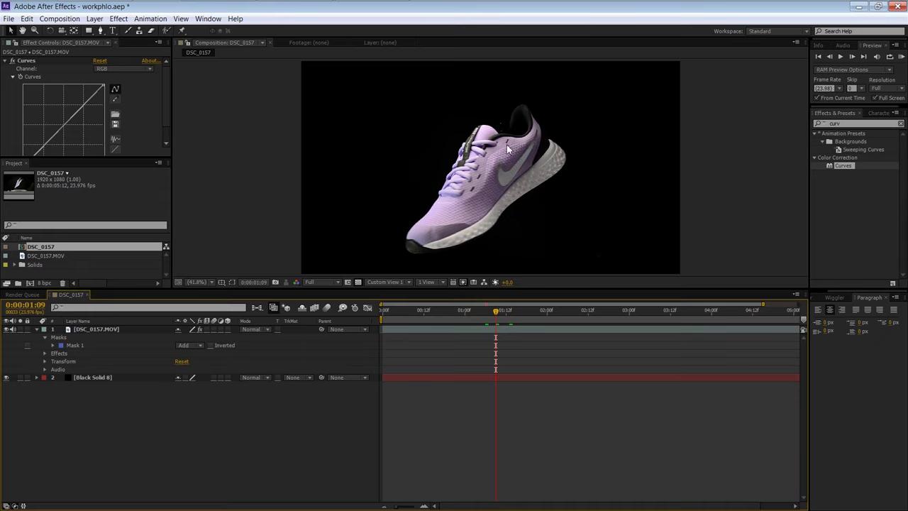
{"action": "left_click_drag", "start_coordinate": [461, 316], "coordinate": [547, 319]}
{"action": "left_click_drag", "start_coordinate": [644, 316], "coordinate": [458, 316]}
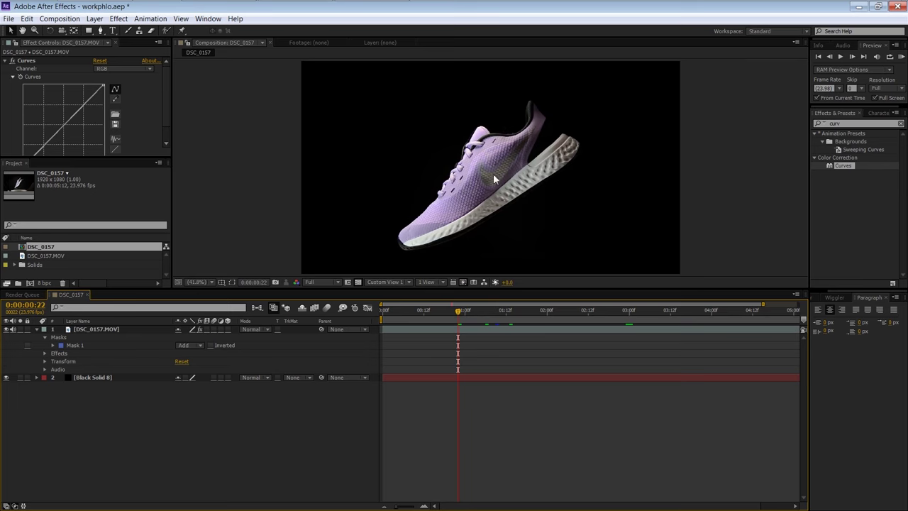
Add a new adjustment layer above the shoe footage.
{"action": "left_click", "coordinate": [95, 19]}
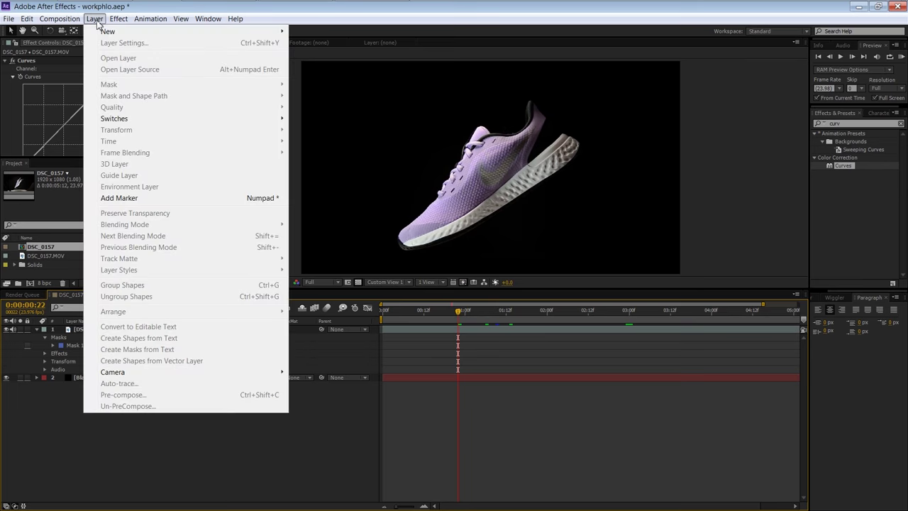
{"action": "mouse_move", "coordinate": [108, 33]}
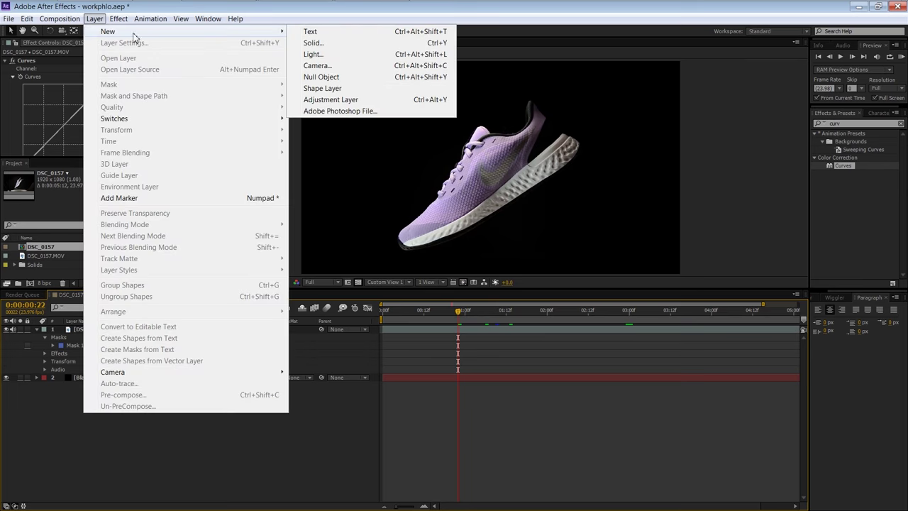
{"action": "left_click", "coordinate": [328, 101]}
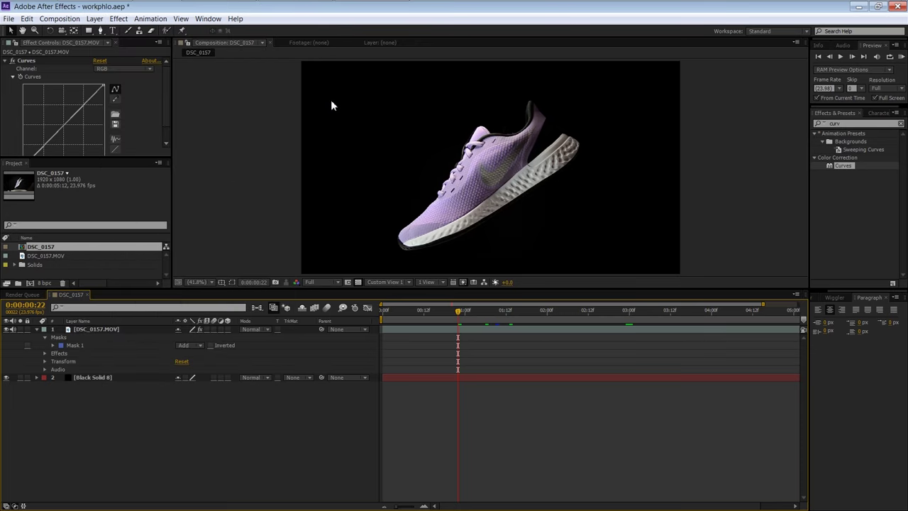
{"action": "key", "text": "ctrl+alt+y"}
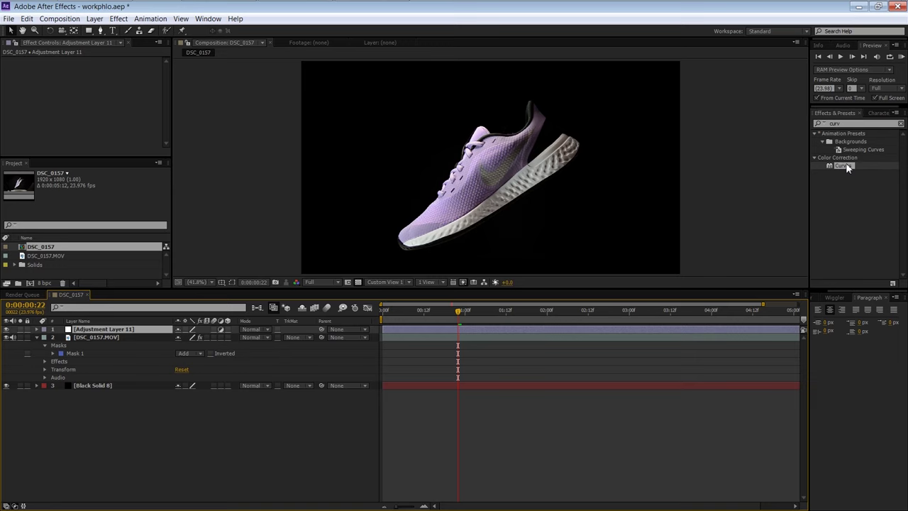
Apply Curves to the adjustment layer, bend the curve upward, and toggle fx to compare.
{"action": "left_click_drag", "start_coordinate": [846, 165], "coordinate": [127, 328]}
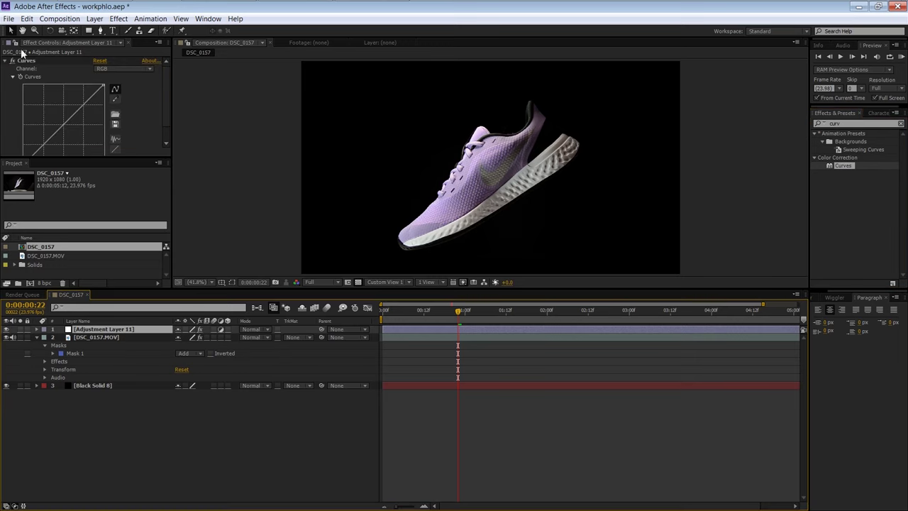
{"action": "left_click_drag", "start_coordinate": [64, 126], "coordinate": [59, 125]}
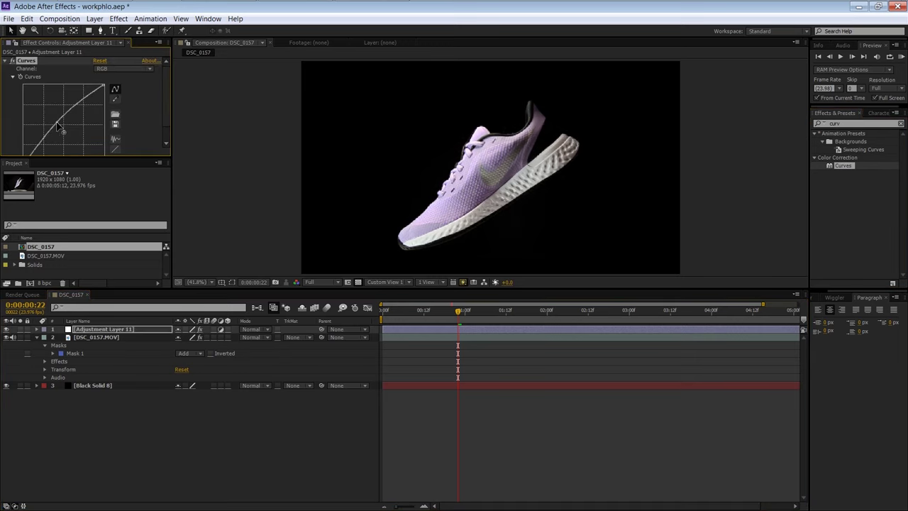
{"action": "left_click", "coordinate": [13, 61]}
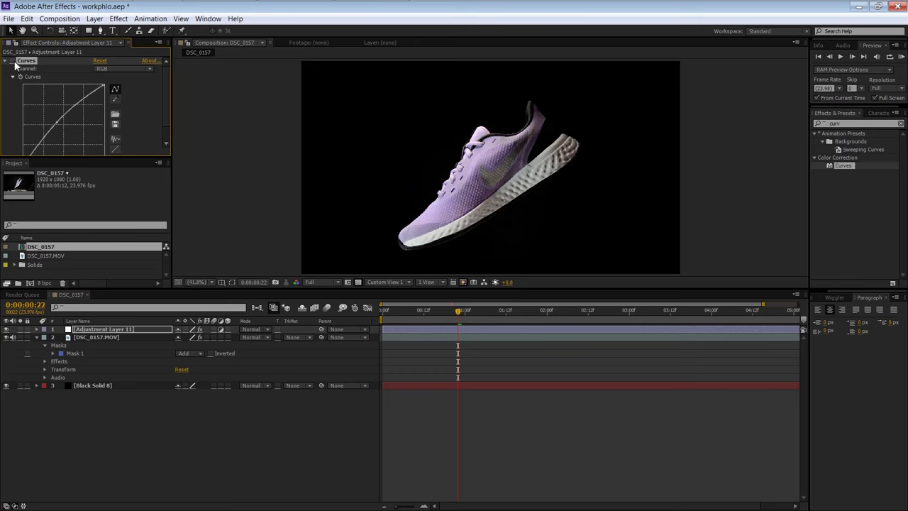
{"action": "left_click", "coordinate": [13, 61]}
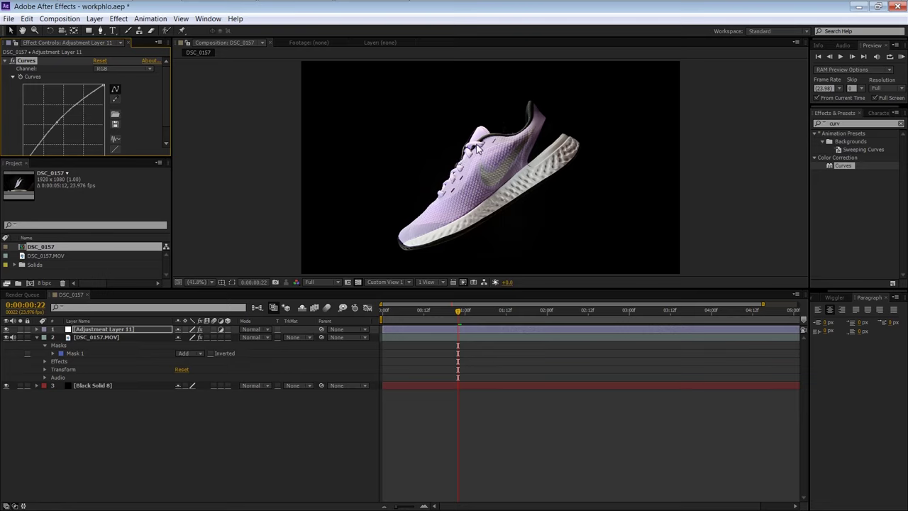
{"action": "left_click", "coordinate": [14, 63]}
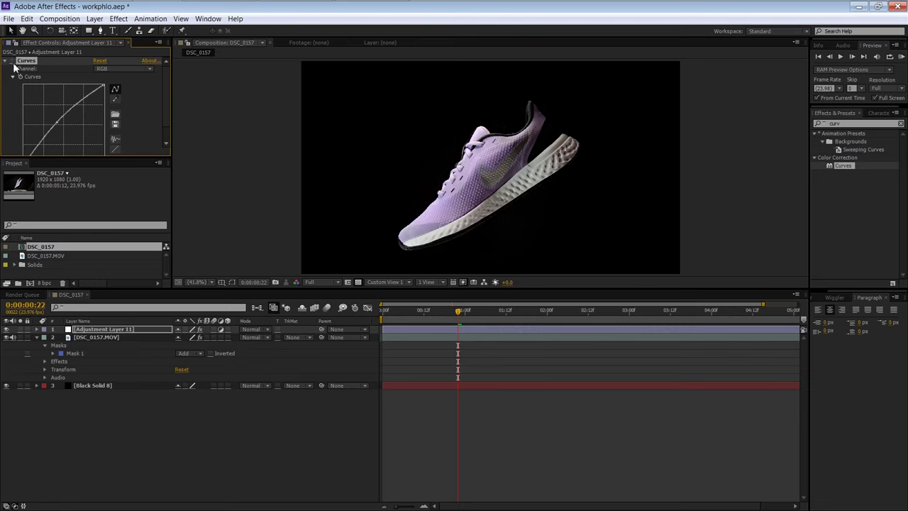
{"action": "left_click", "coordinate": [14, 63]}
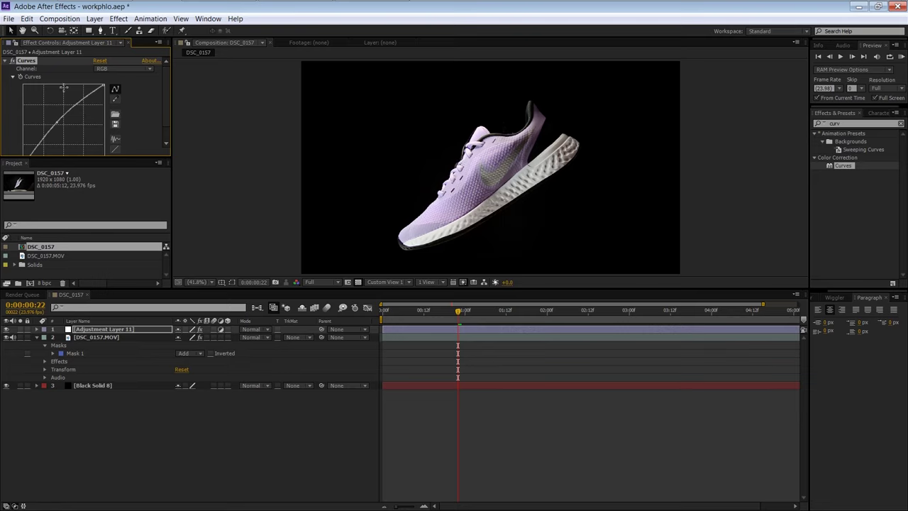
{"action": "left_click", "coordinate": [14, 63]}
{"action": "left_click", "coordinate": [15, 63]}
{"action": "left_click", "coordinate": [100, 30]}
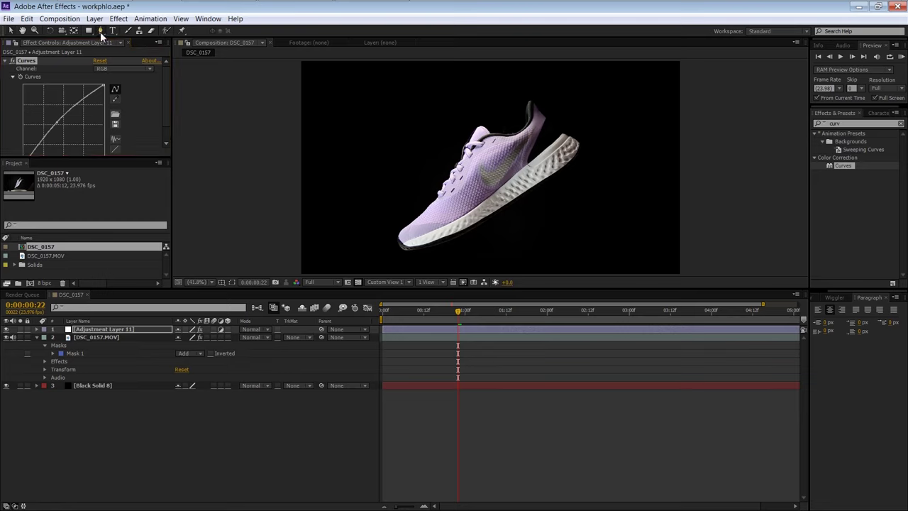
Start a mask on Adjustment Layer 11 from the shoe's collar down around the toe and sole.
{"action": "left_click", "coordinate": [110, 330]}
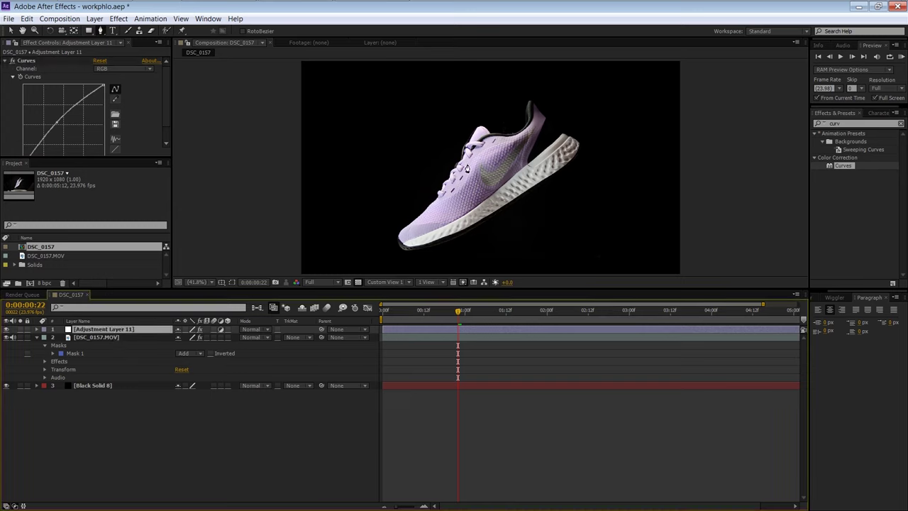
{"action": "left_click", "coordinate": [552, 106]}
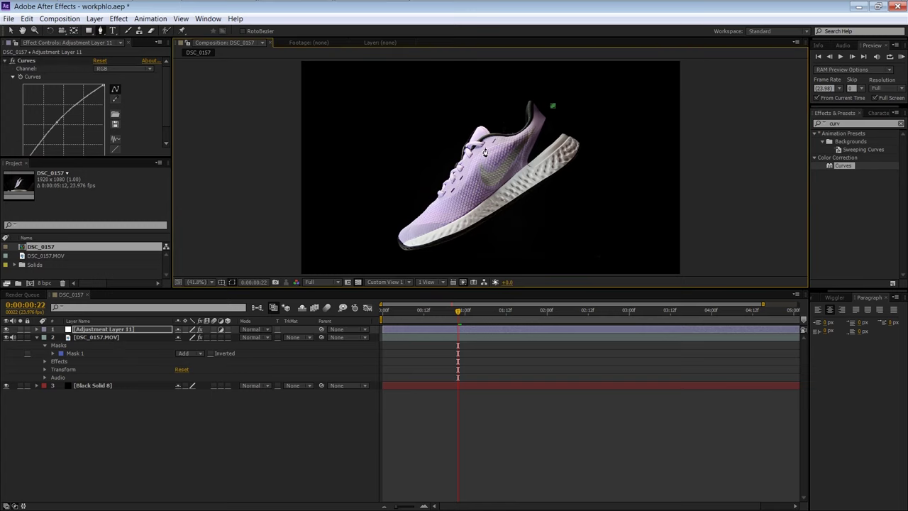
{"action": "left_click", "coordinate": [430, 205]}
{"action": "left_click", "coordinate": [391, 226]}
{"action": "left_click", "coordinate": [385, 248]}
{"action": "left_click", "coordinate": [406, 268]}
Carry the outline around the heel, close it at the starting point, and zoom to check.
{"action": "left_click", "coordinate": [527, 251]}
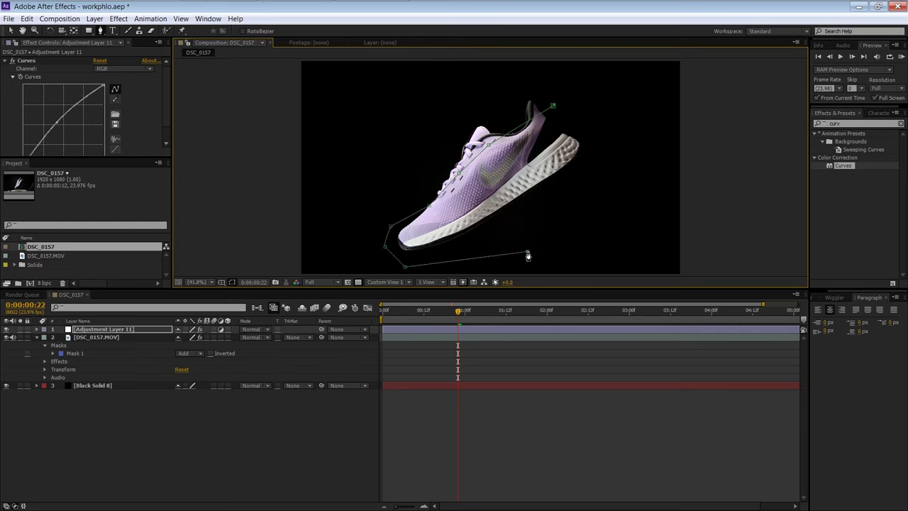
{"action": "left_click", "coordinate": [617, 168]}
{"action": "left_click", "coordinate": [604, 107]}
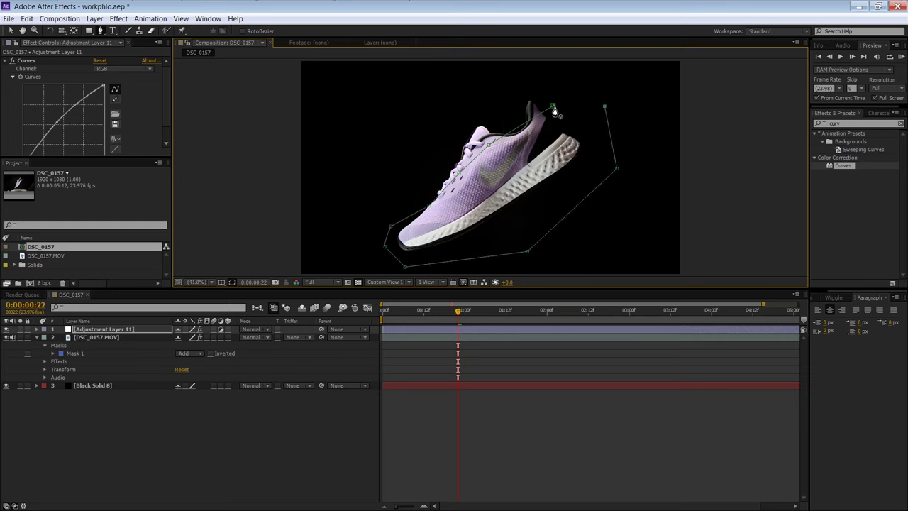
{"action": "left_click", "coordinate": [553, 105]}
{"action": "left_click", "coordinate": [267, 414]}
{"action": "scroll", "coordinate": [491, 159], "scroll_direction": "up", "scroll_amount": 1}
{"action": "scroll", "coordinate": [491, 159], "scroll_direction": "up", "scroll_amount": 2}
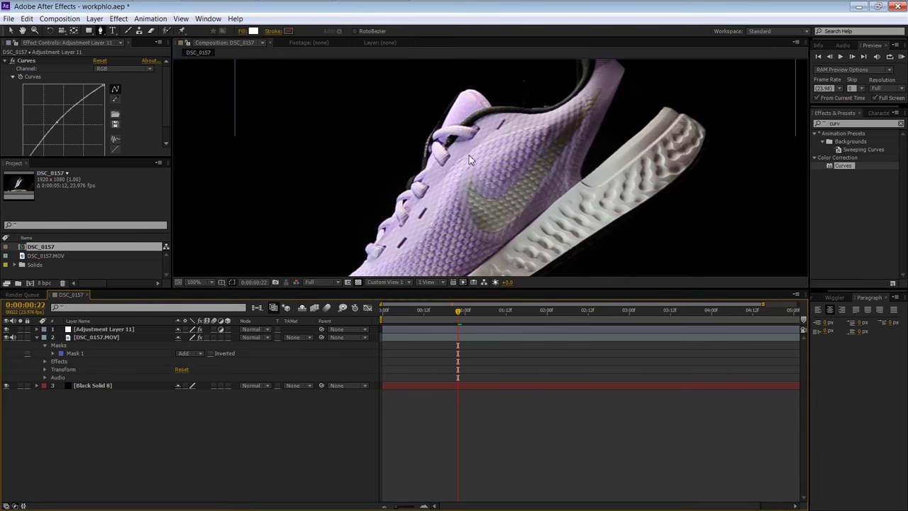
{"action": "scroll", "coordinate": [467, 156], "scroll_direction": "down", "scroll_amount": 2}
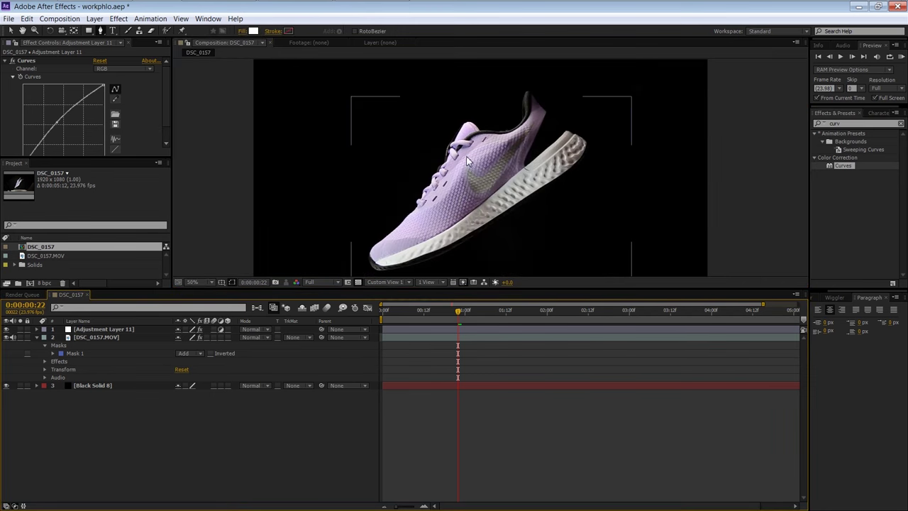
Open Mask 1 on Adjustment Layer 11 and set its Mask Feather to 20 pixels.
{"action": "left_click", "coordinate": [91, 331]}
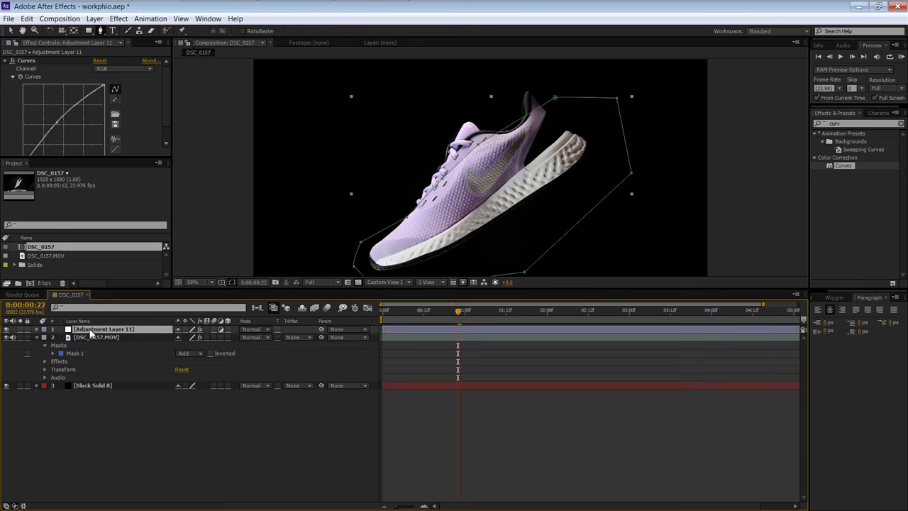
{"action": "key", "text": "ctrl+v"}
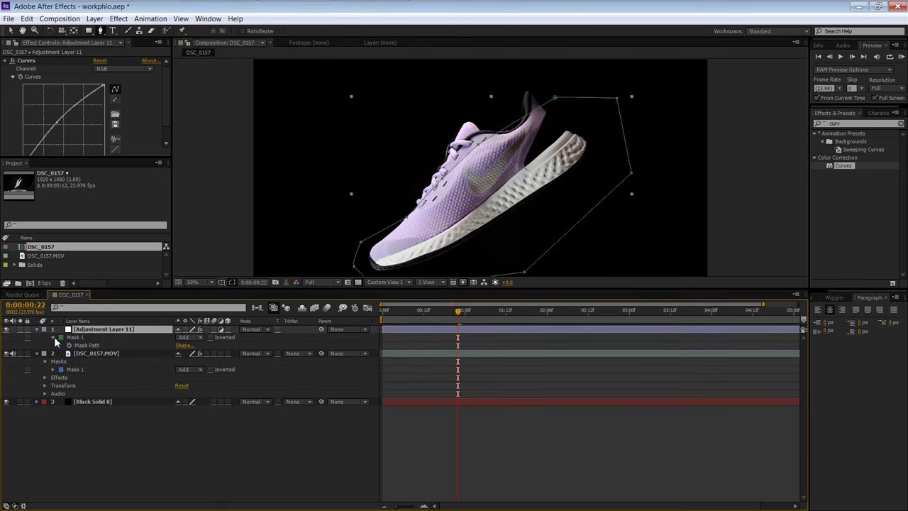
{"action": "left_click", "coordinate": [59, 339]}
{"action": "left_click", "coordinate": [59, 339]}
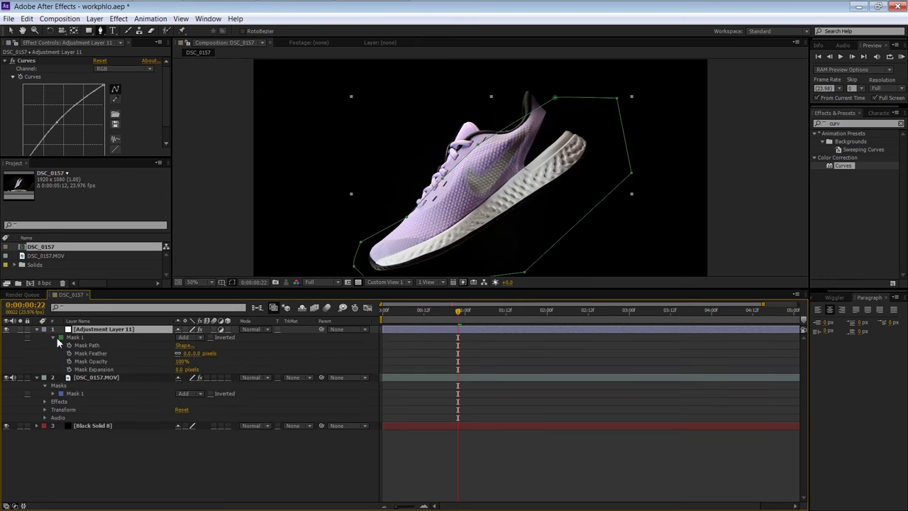
{"action": "left_click", "coordinate": [94, 354]}
{"action": "left_click", "coordinate": [202, 353]}
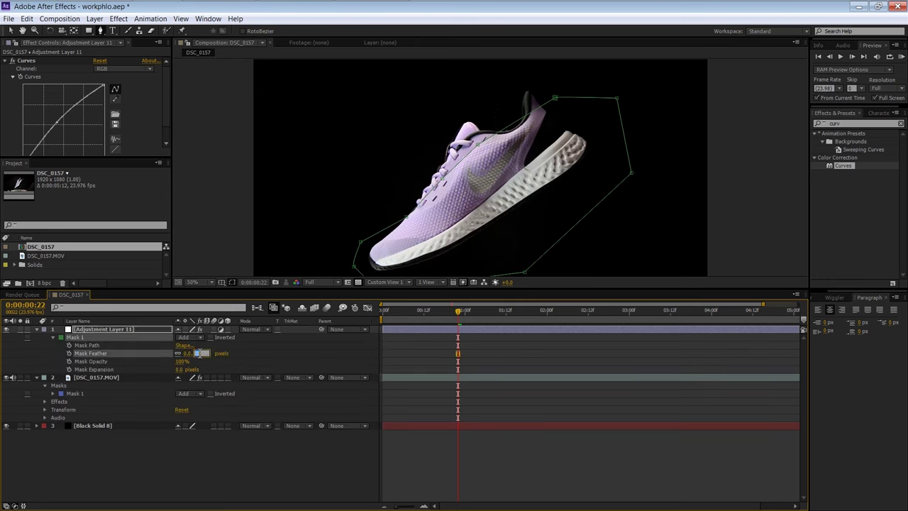
{"action": "type", "text": "20"}
{"action": "left_click", "coordinate": [282, 455]}
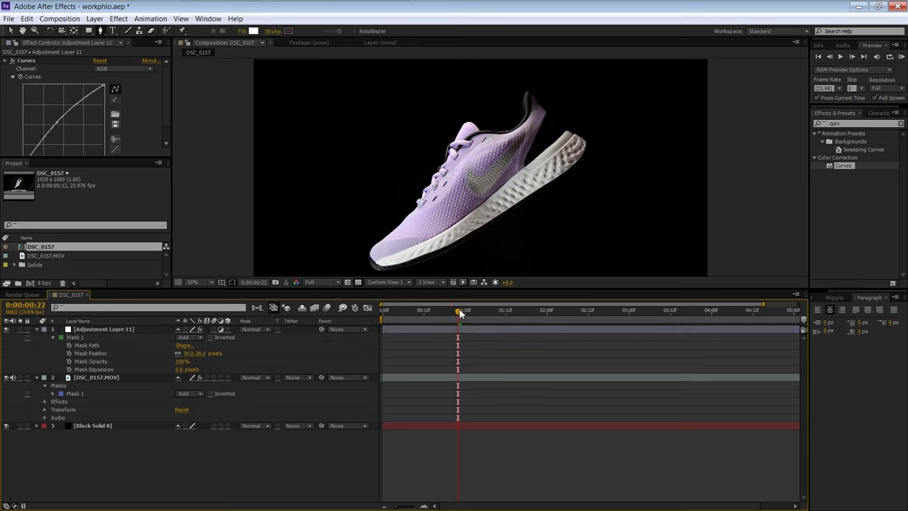
Show Adjustment Layer 11's opacity and set a 0% keyframe at frame 12.
{"action": "left_click_drag", "start_coordinate": [459, 309], "coordinate": [451, 309]}
{"action": "key", "text": "shift+slash"}
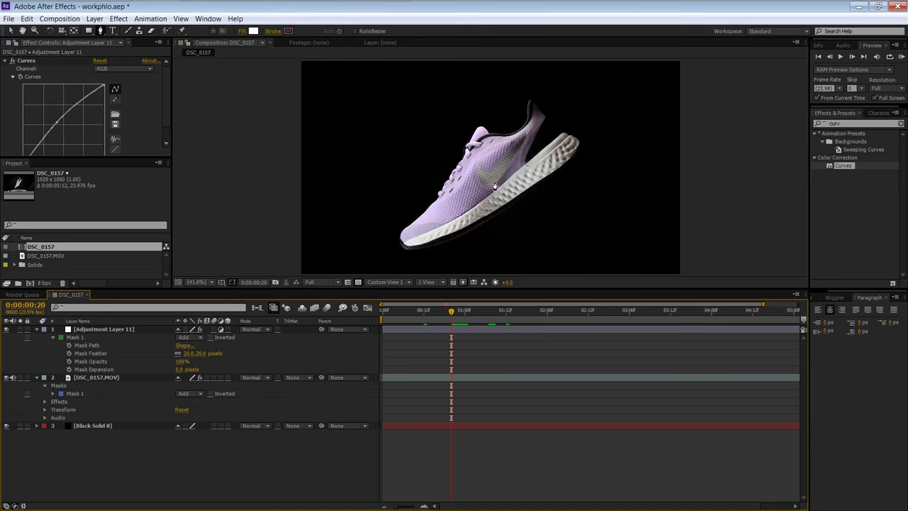
{"action": "left_click_drag", "start_coordinate": [450, 310], "coordinate": [423, 319]}
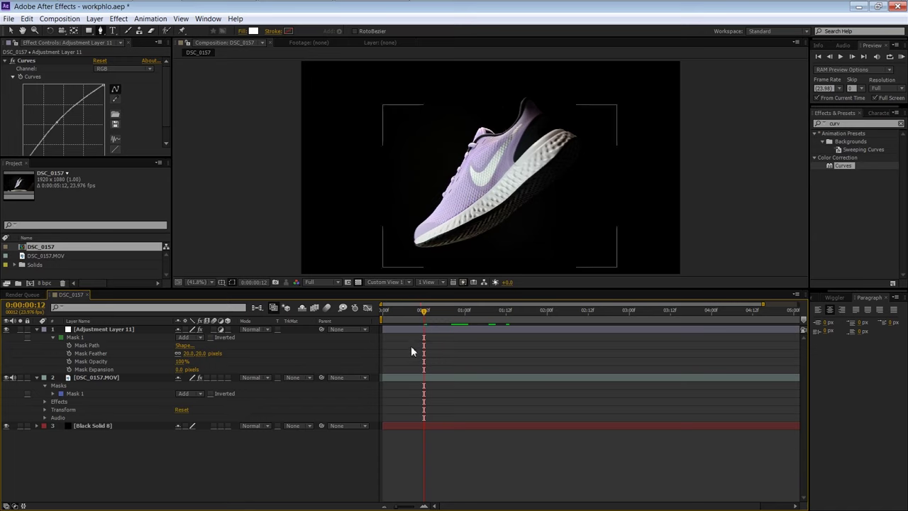
{"action": "left_click", "coordinate": [407, 331]}
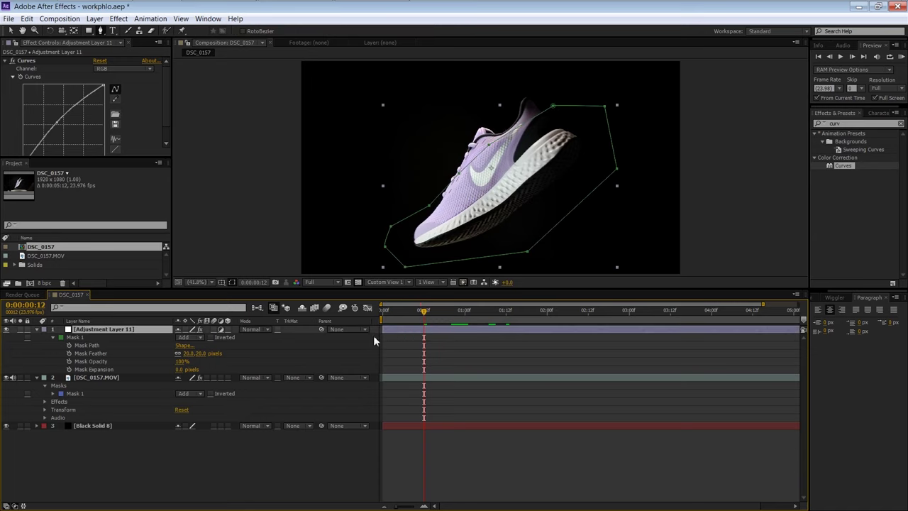
{"action": "key", "text": "t"}
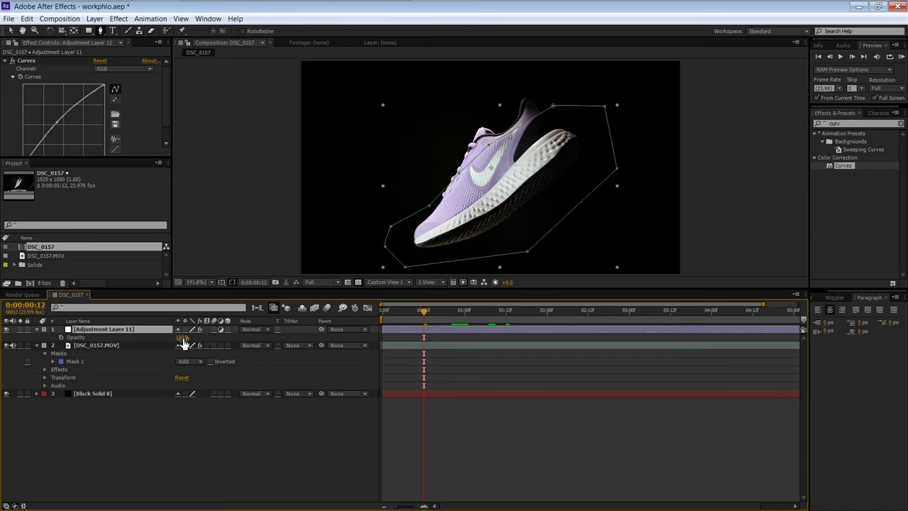
{"action": "left_click_drag", "start_coordinate": [183, 339], "coordinate": [140, 337]}
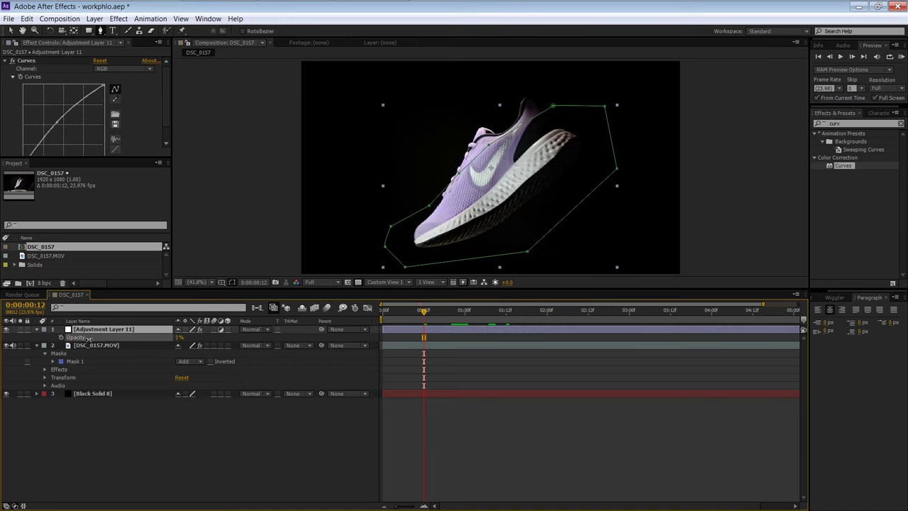
{"action": "left_click", "coordinate": [61, 337]}
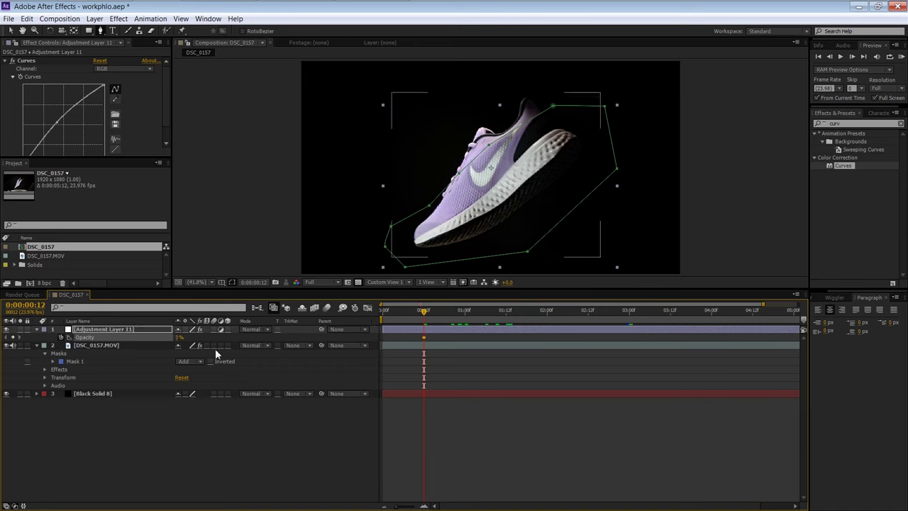
Add a 100% opacity keyframe at 0:00:00:21.
{"action": "left_click_drag", "start_coordinate": [425, 315], "coordinate": [457, 315]}
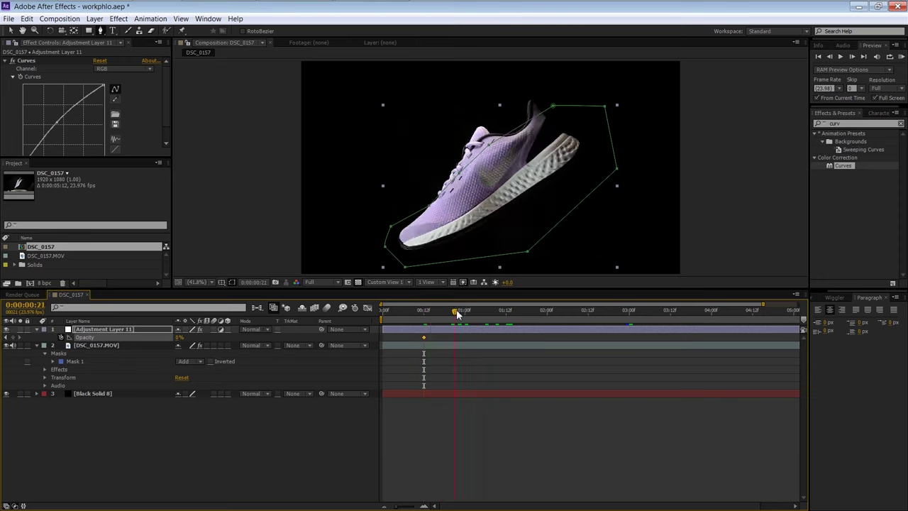
{"action": "left_click", "coordinate": [182, 337]}
{"action": "type", "text": "100"}
{"action": "key", "text": "Return"}
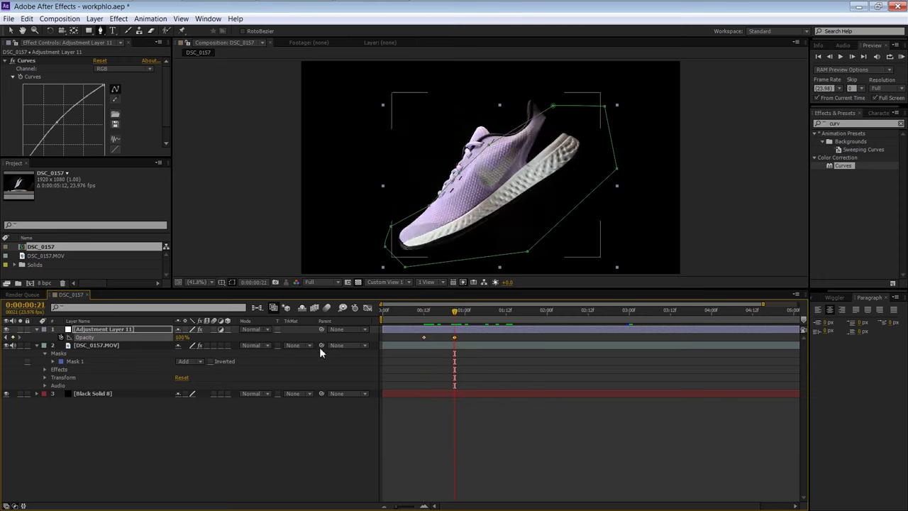
{"action": "left_click", "coordinate": [418, 358]}
Add a 0% opacity keyframe at 0:00:01:11 and scrub to review the fade.
{"action": "left_click_drag", "start_coordinate": [457, 314], "coordinate": [503, 310]}
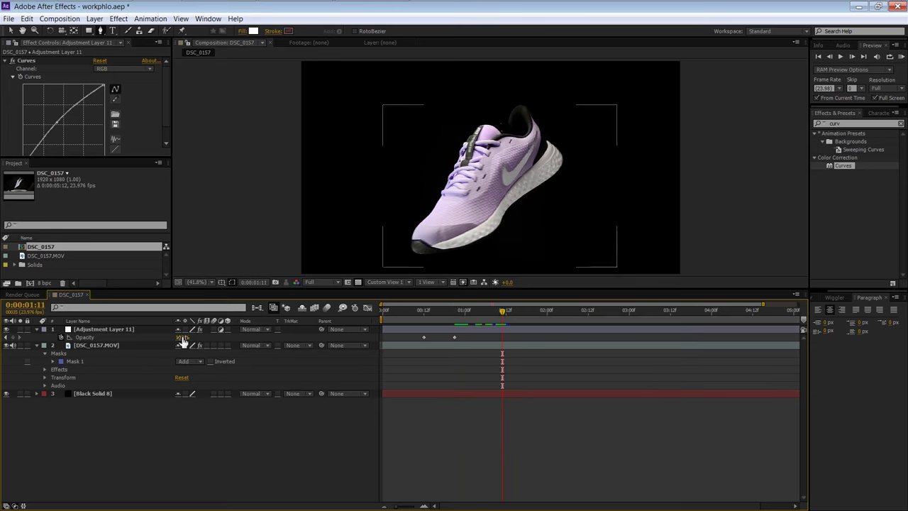
{"action": "left_click", "coordinate": [182, 336]}
{"action": "type", "text": "0"}
{"action": "key", "text": "Return"}
{"action": "left_click", "coordinate": [160, 421]}
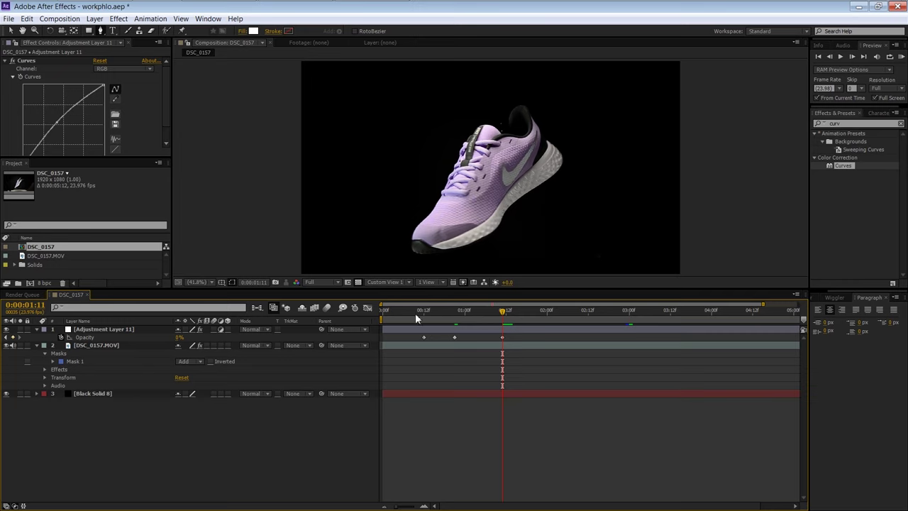
{"action": "left_click_drag", "start_coordinate": [423, 312], "coordinate": [455, 313]}
At frame 21, bend the adjustment layer's Curves further upward.
{"action": "left_click", "coordinate": [92, 330]}
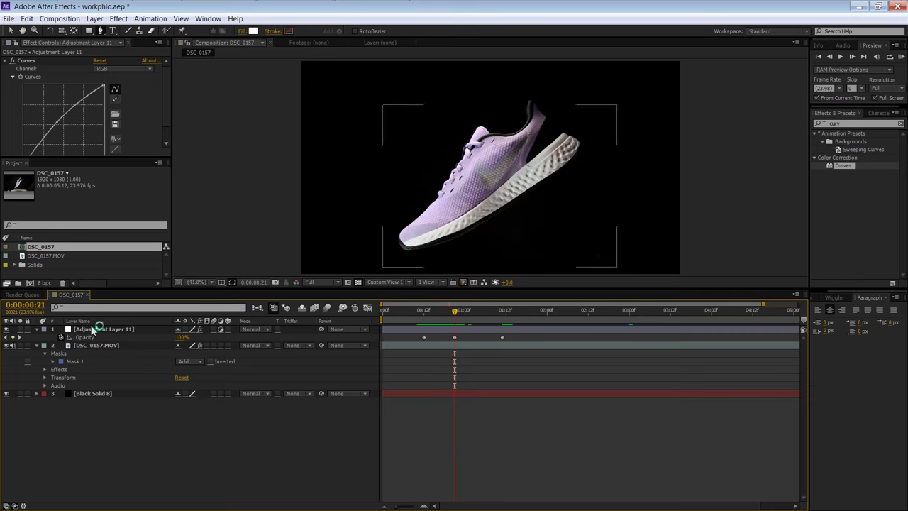
{"action": "left_click_drag", "start_coordinate": [59, 122], "coordinate": [61, 127]}
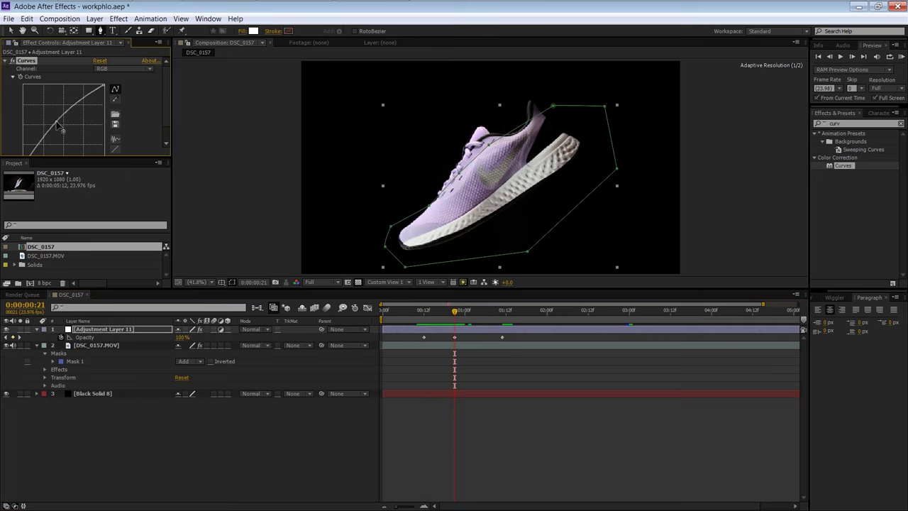
{"action": "left_click", "coordinate": [401, 303]}
{"action": "mouse_move", "coordinate": [450, 310]}
{"action": "left_mouse_down"}
{"action": "mouse_move", "coordinate": [428, 315]}
{"action": "mouse_move", "coordinate": [494, 310]}
{"action": "mouse_move", "coordinate": [453, 315]}
{"action": "left_mouse_up"}
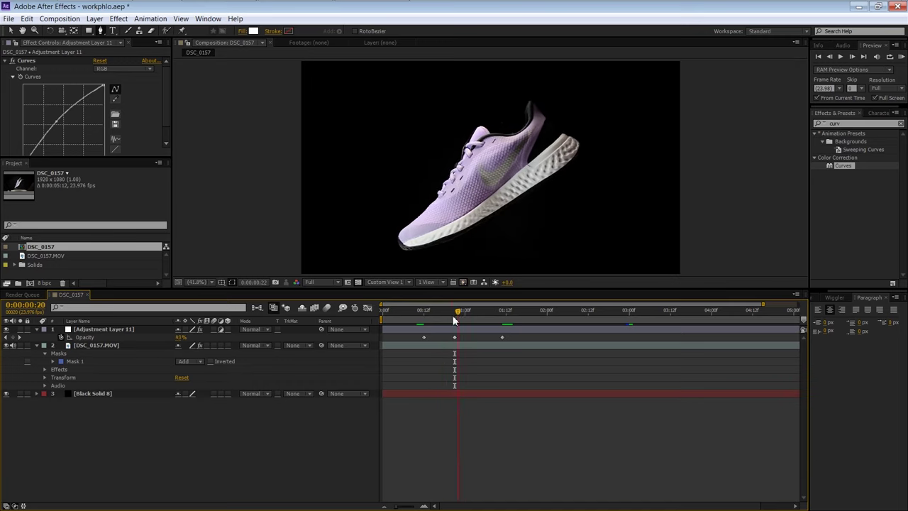
Compare with the adjustment layer and Curves toggled off and on, then fit the composition in view.
{"action": "left_click", "coordinate": [7, 330]}
{"action": "left_click", "coordinate": [7, 330]}
{"action": "left_click", "coordinate": [7, 330]}
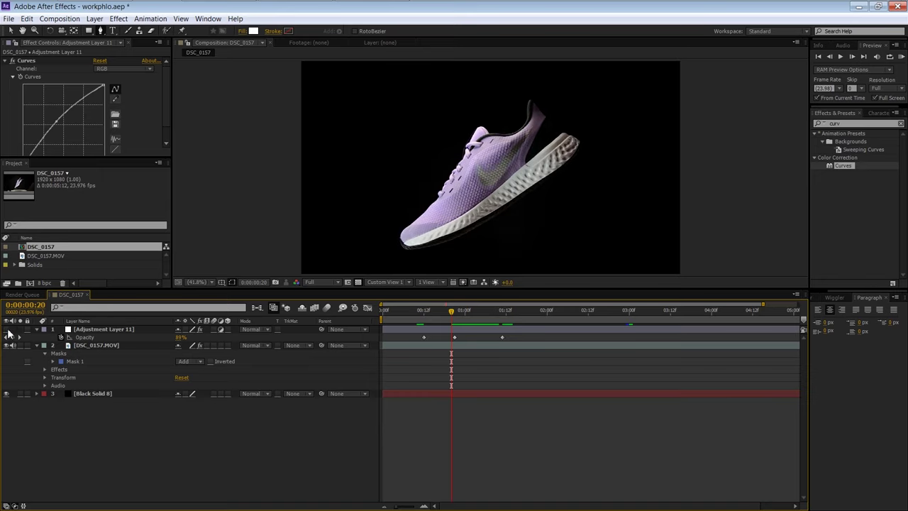
{"action": "left_click", "coordinate": [7, 329]}
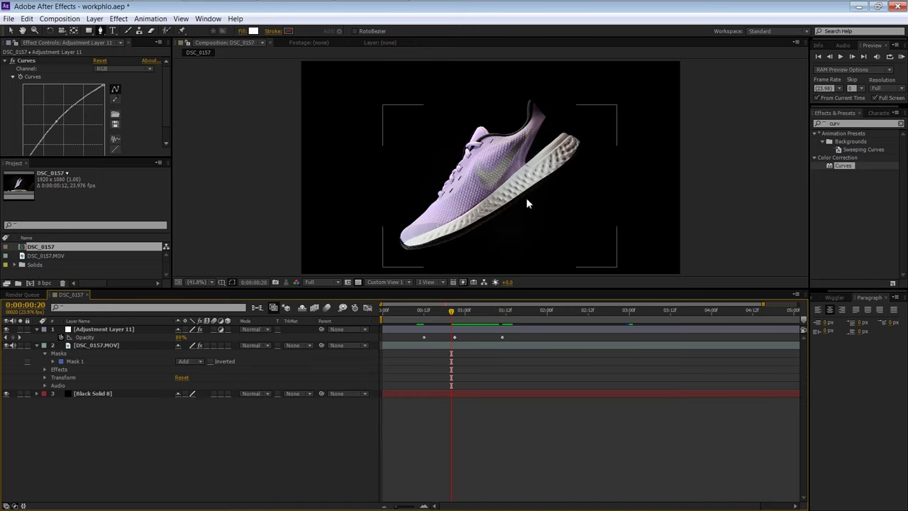
{"action": "scroll", "coordinate": [527, 203], "scroll_direction": "up", "scroll_amount": 1}
{"action": "scroll", "coordinate": [525, 201], "scroll_direction": "up", "scroll_amount": 2}
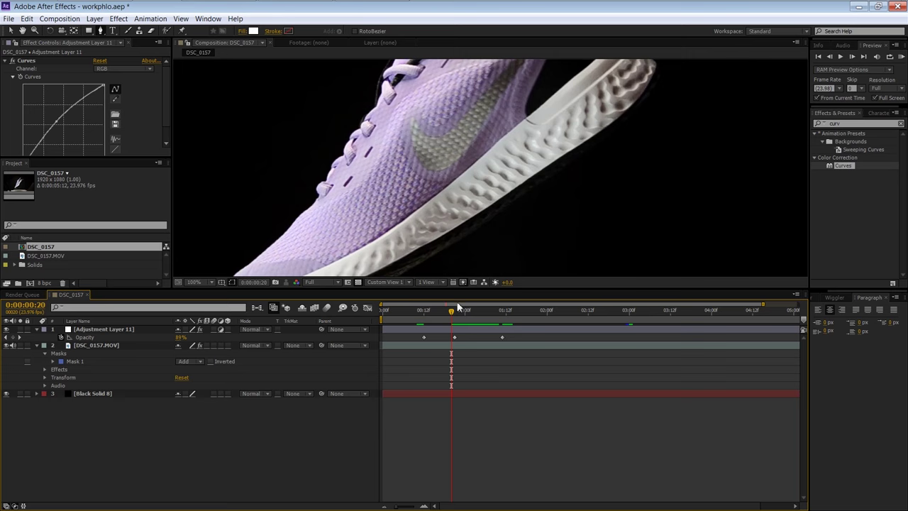
{"action": "mouse_move", "coordinate": [459, 307]}
{"action": "left_mouse_down"}
{"action": "mouse_move", "coordinate": [435, 312]}
{"action": "mouse_move", "coordinate": [447, 312]}
{"action": "left_mouse_up"}
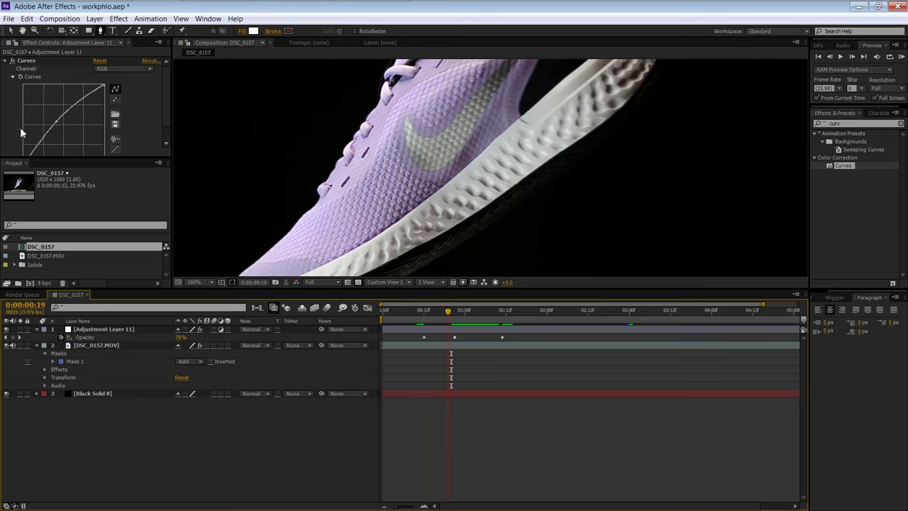
{"action": "left_click", "coordinate": [13, 62]}
{"action": "left_click", "coordinate": [13, 63]}
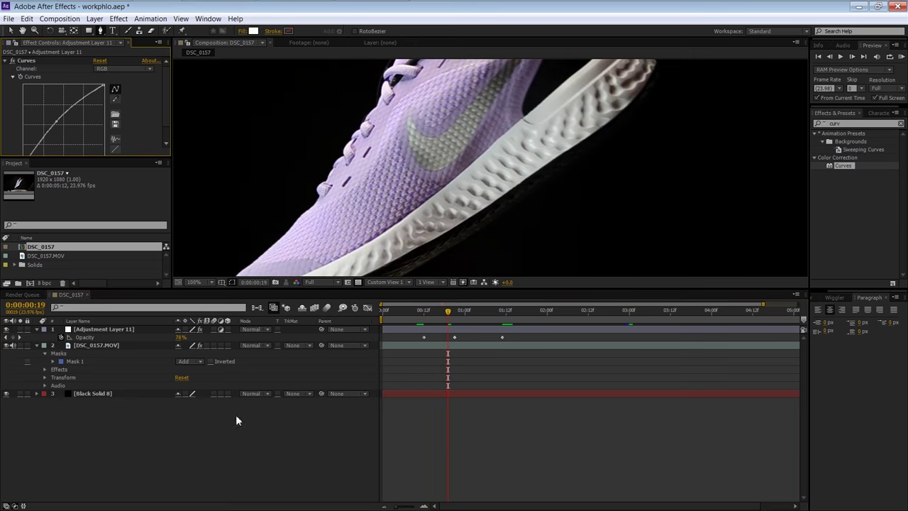
{"action": "left_click", "coordinate": [197, 284]}
{"action": "left_click", "coordinate": [213, 301]}
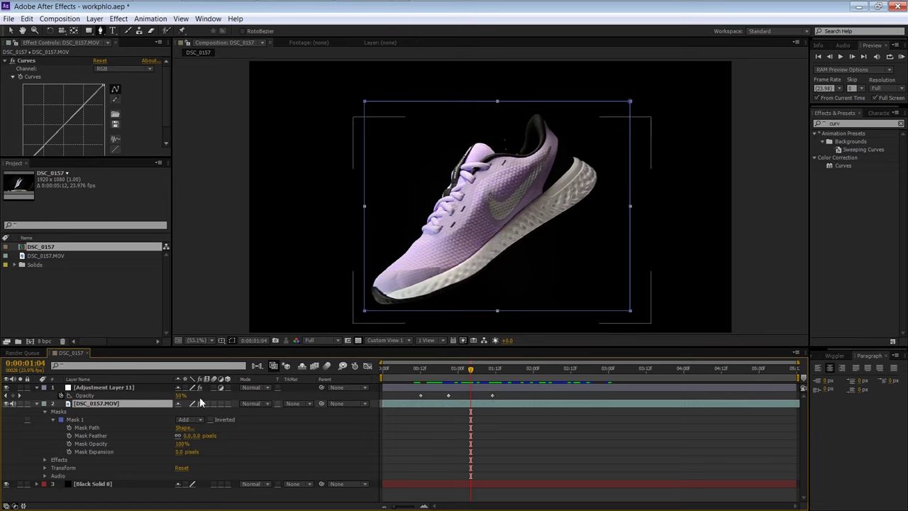
Set the DSC_0157.MOV Mask 1 feather to 10 pixels.
{"action": "left_click", "coordinate": [198, 436]}
{"action": "type", "text": "10"}
{"action": "key", "text": "Return"}
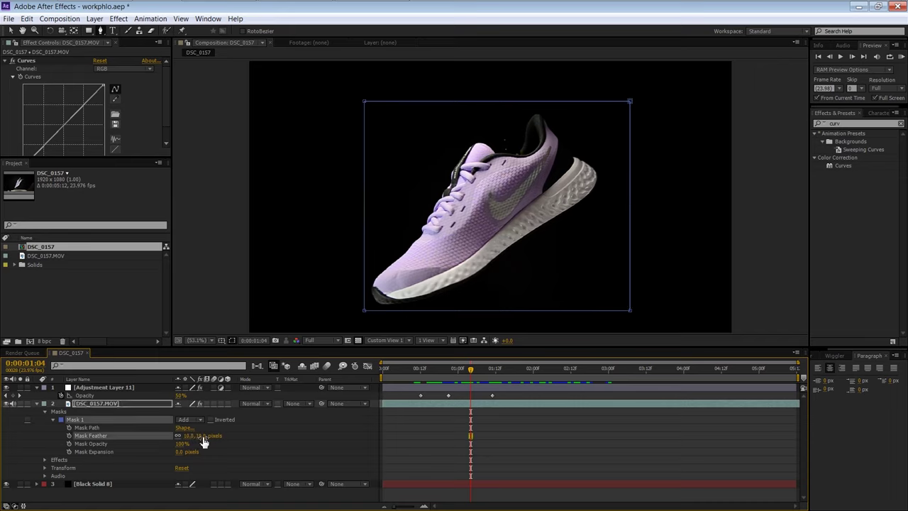